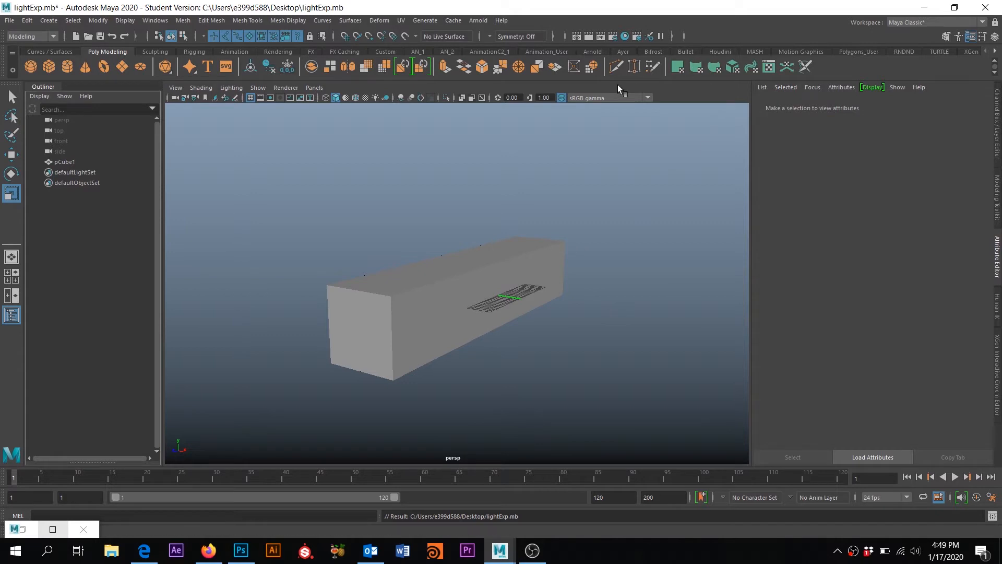
Create an Arnold area light and move it out beside the long box
click(476, 21)
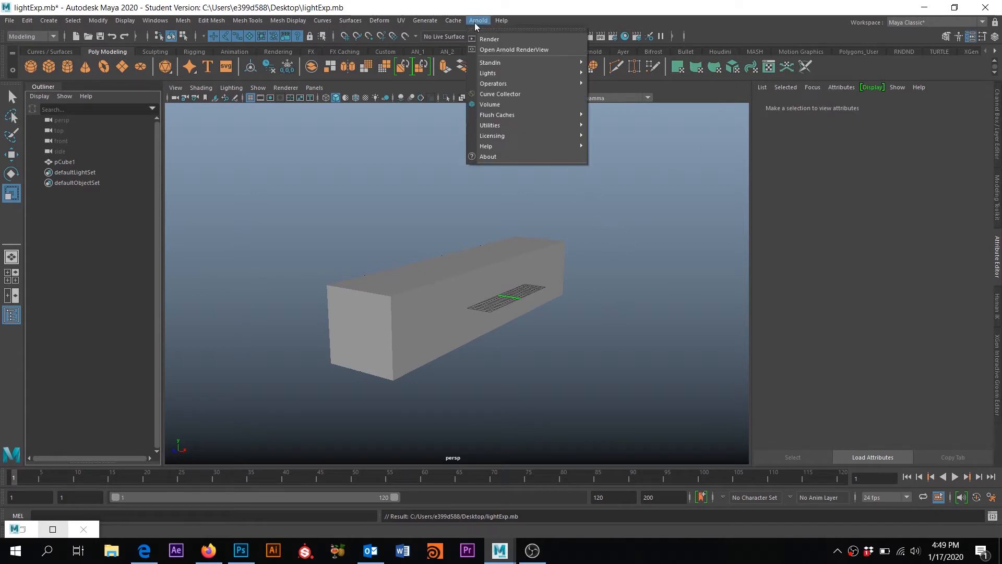
mouse_move(514, 74)
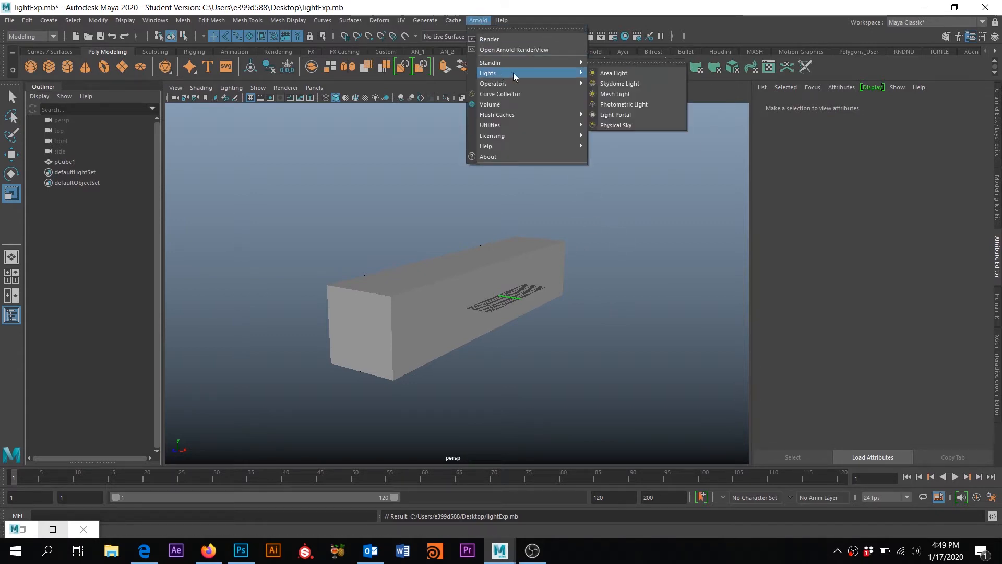
click(621, 75)
key(w)
drag(511, 302, 582, 311)
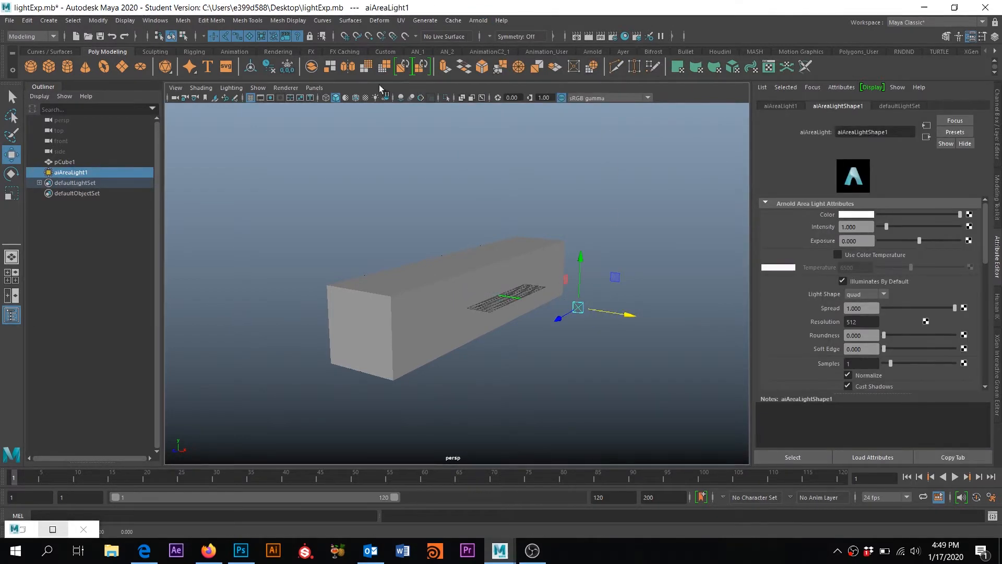
Look through the area light, aim it down at the box's long side, and return to the perspective view
mouse_move(596, 329)
alt+mouse_down()
mouse_move(567, 347)
mouse_move(578, 332)
alt+mouse_up()
click(315, 89)
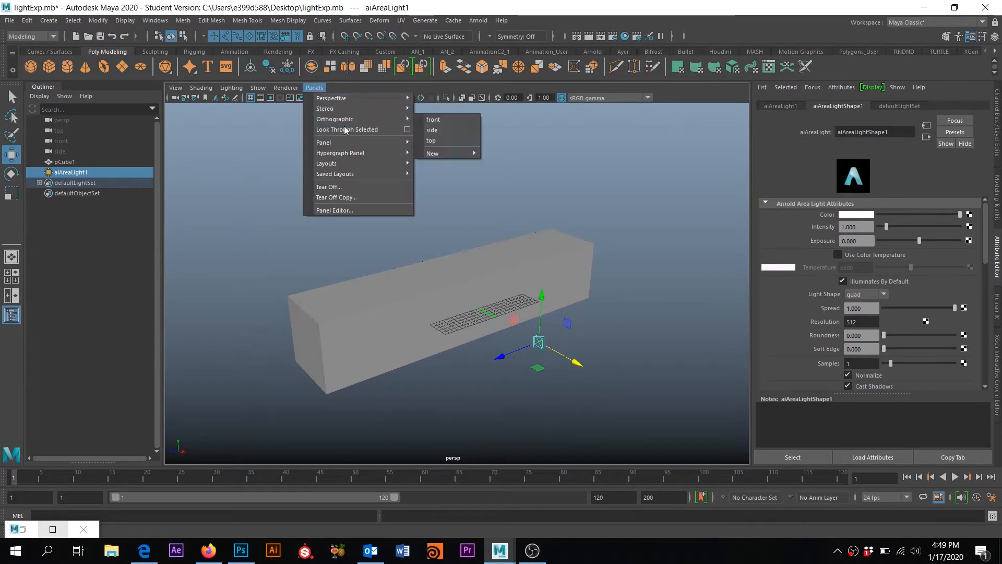
click(346, 130)
alt+drag(496, 304, 443, 249)
scroll(444, 240, up, 4)
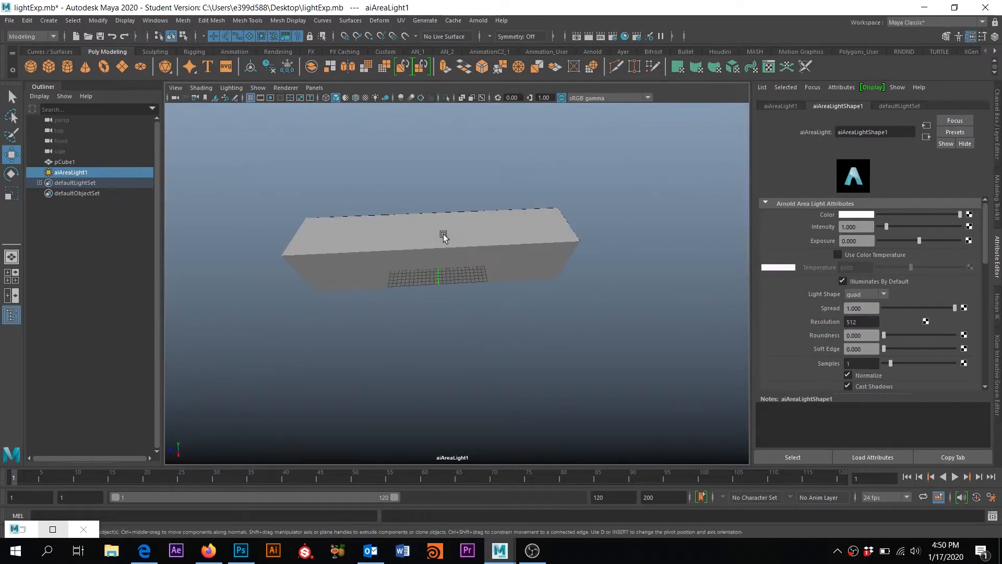
alt+middle_drag(444, 235, 508, 275)
alt+drag(508, 275, 428, 251)
alt+right_drag(428, 251, 479, 312)
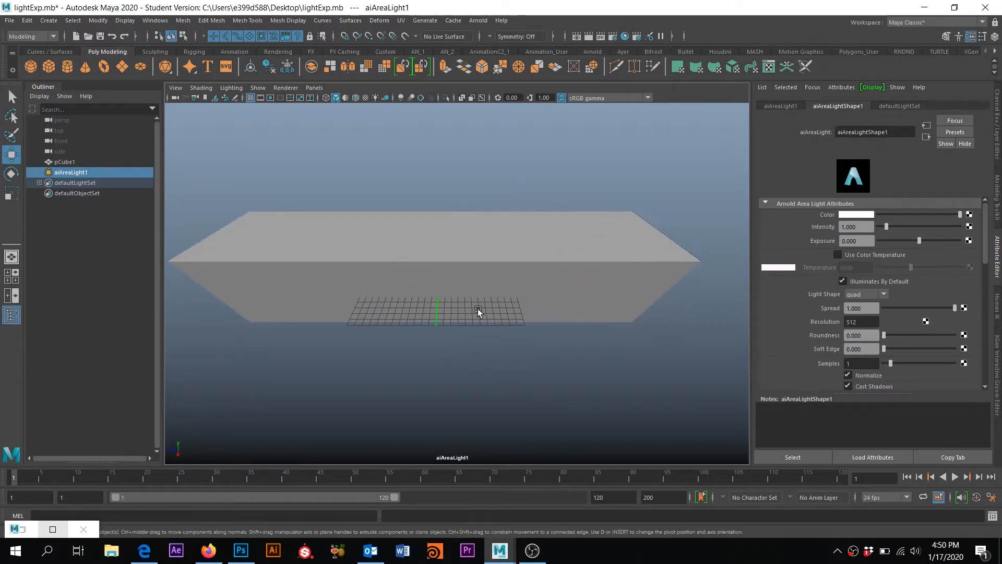
click(11, 257)
Scale the area light up uniformly until it is larger than the end of the box
alt+middle_drag(409, 255, 357, 258)
key(r)
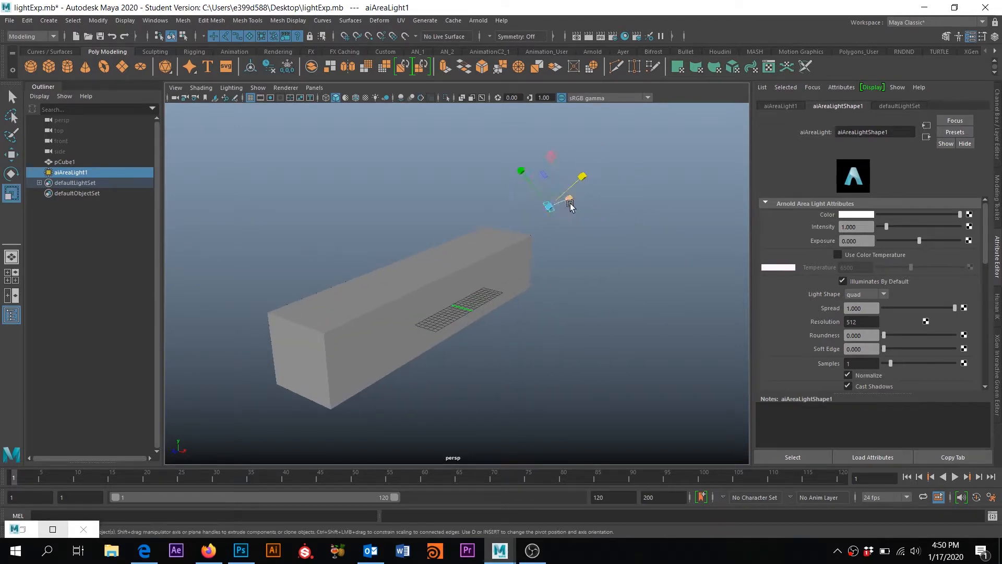
drag(549, 207, 725, 193)
alt+drag(434, 292, 454, 316)
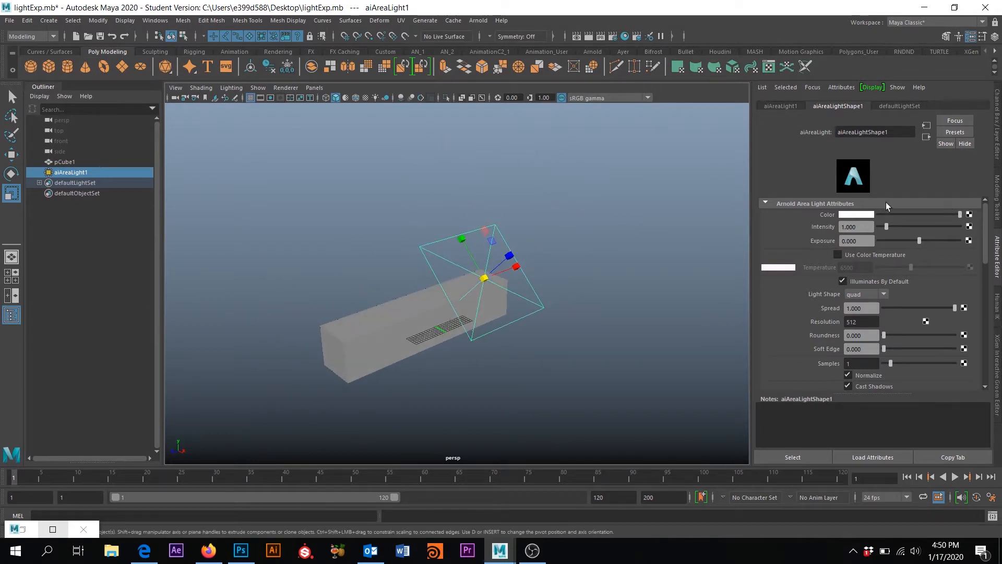
Connect a File texture to the area light's color and load Flower_Test.jpg from the Desktop
click(969, 214)
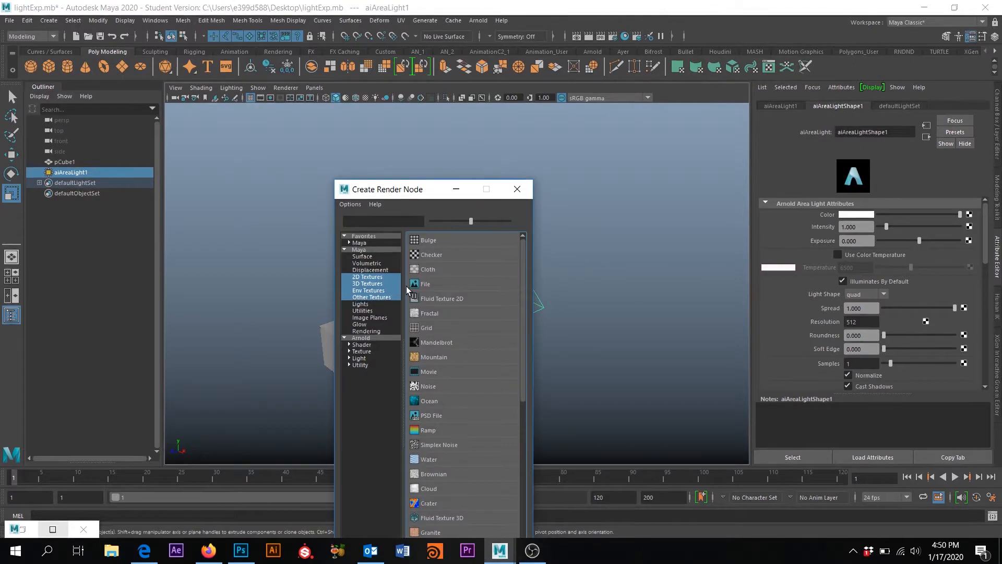
click(418, 286)
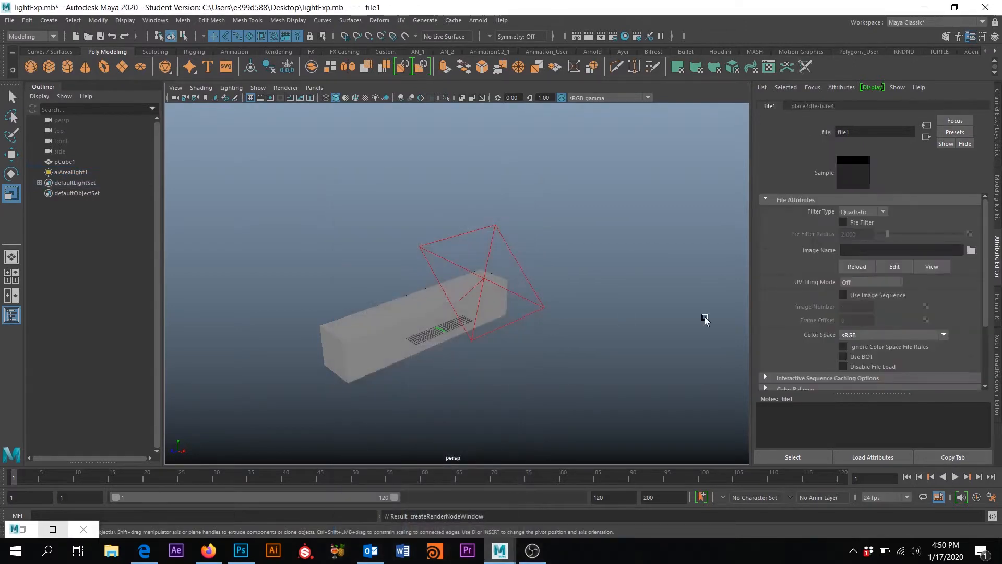
click(971, 250)
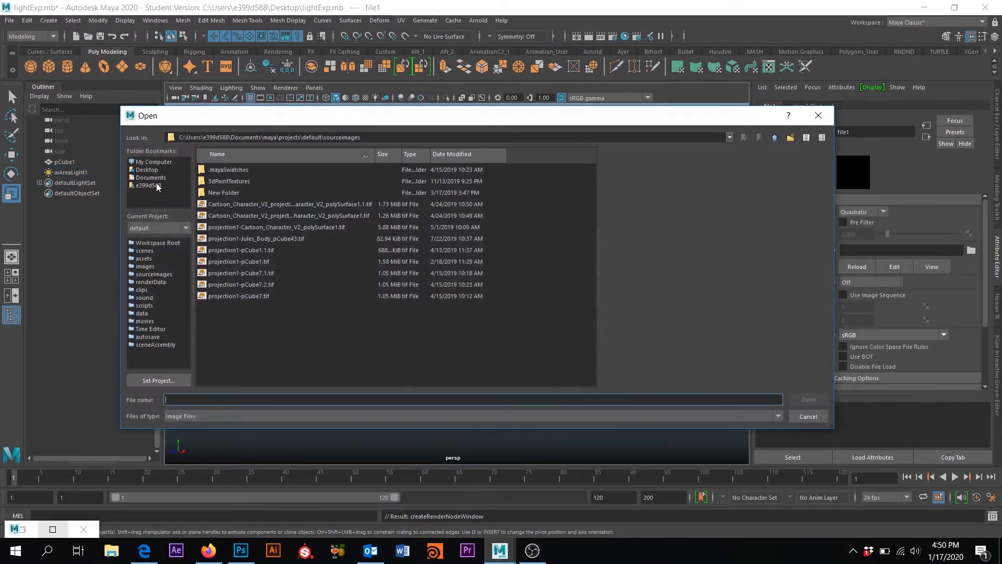
click(146, 170)
scroll(230, 214, down, 3)
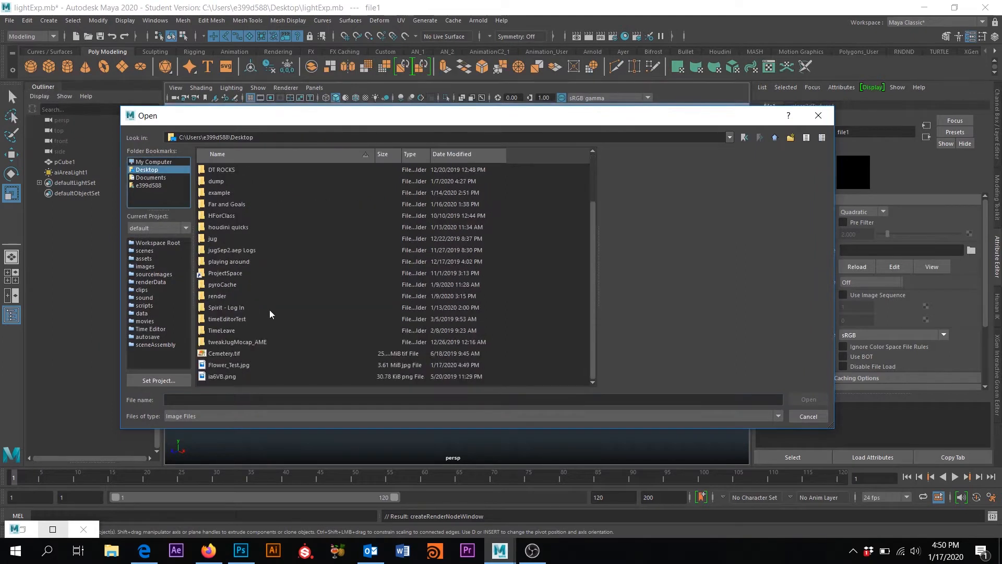
click(219, 365)
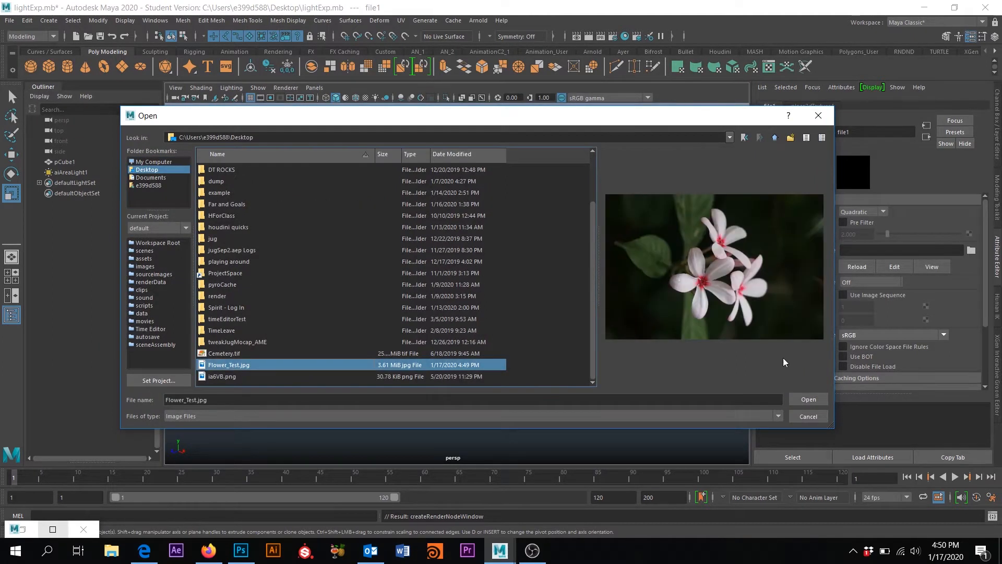
click(810, 400)
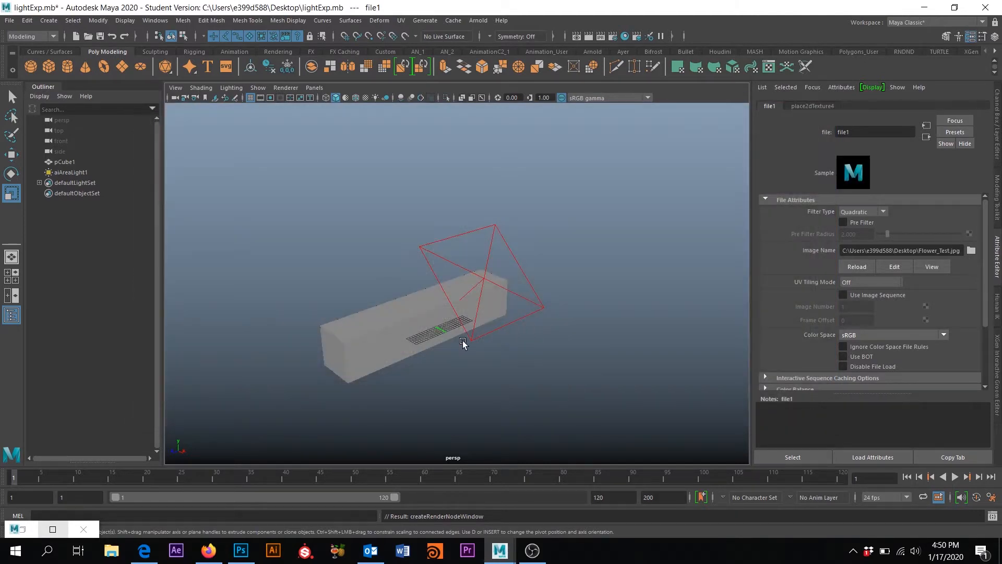
Set the area light's exposure to 10 and render the current frame of the perspective view
alt+drag(457, 340, 489, 334)
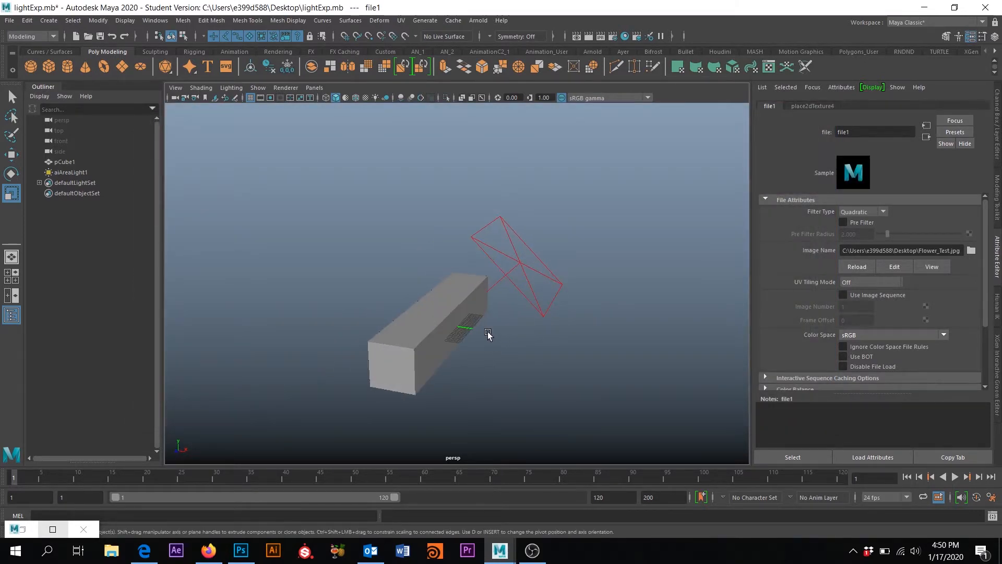
click(509, 284)
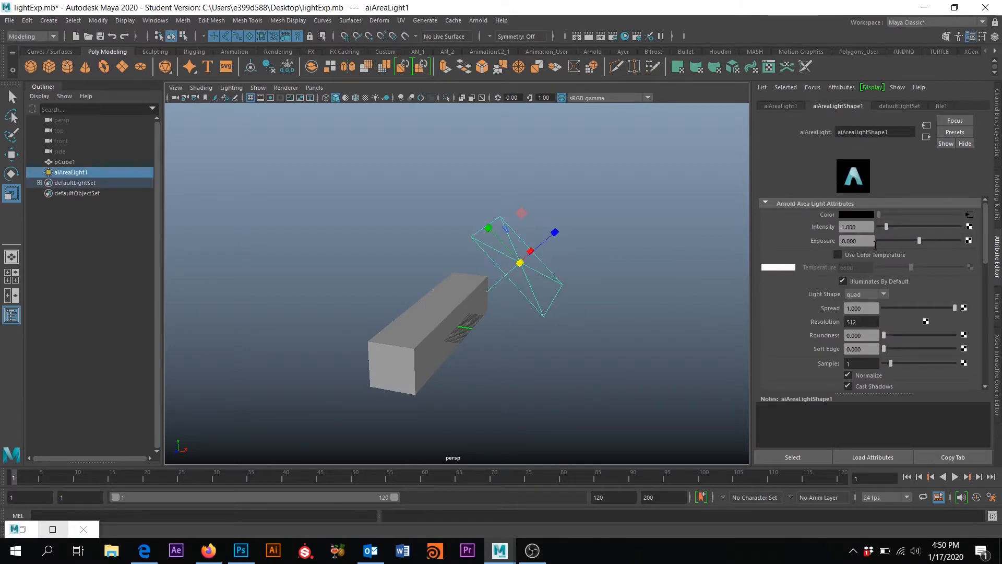
drag(873, 240, 788, 240)
key(Return)
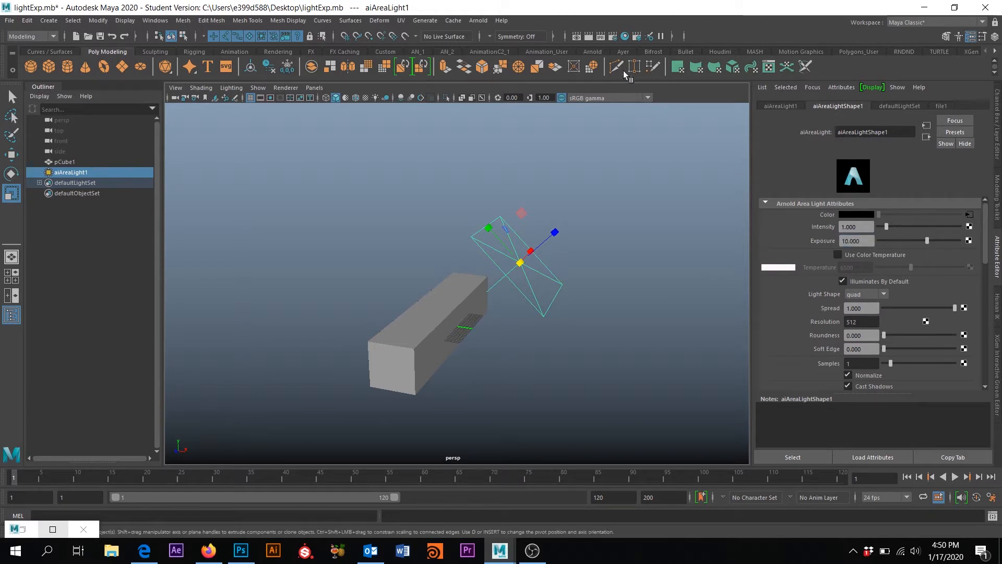
alt+drag(621, 291, 606, 288)
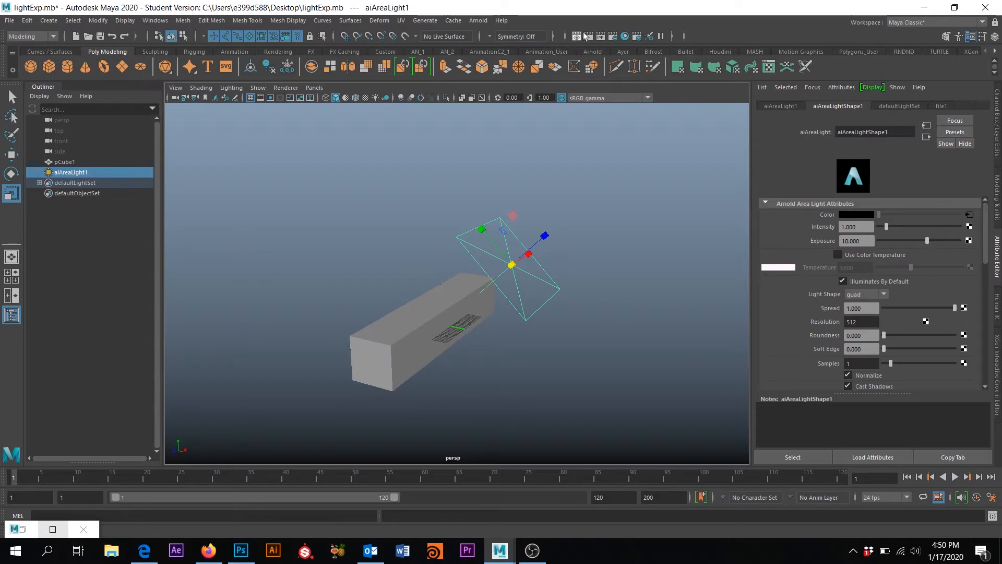
click(590, 36)
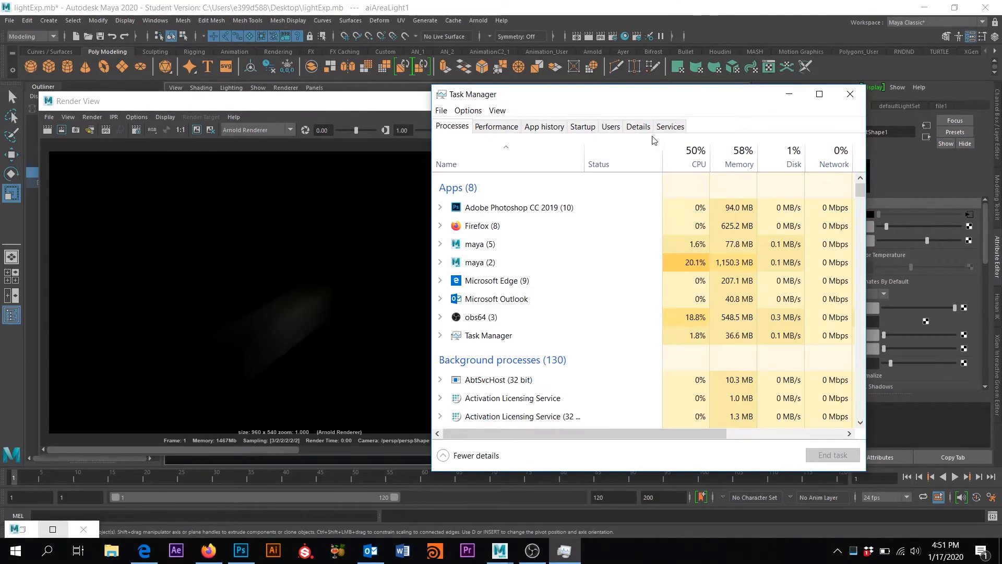
drag(715, 104, 656, 254)
click(727, 245)
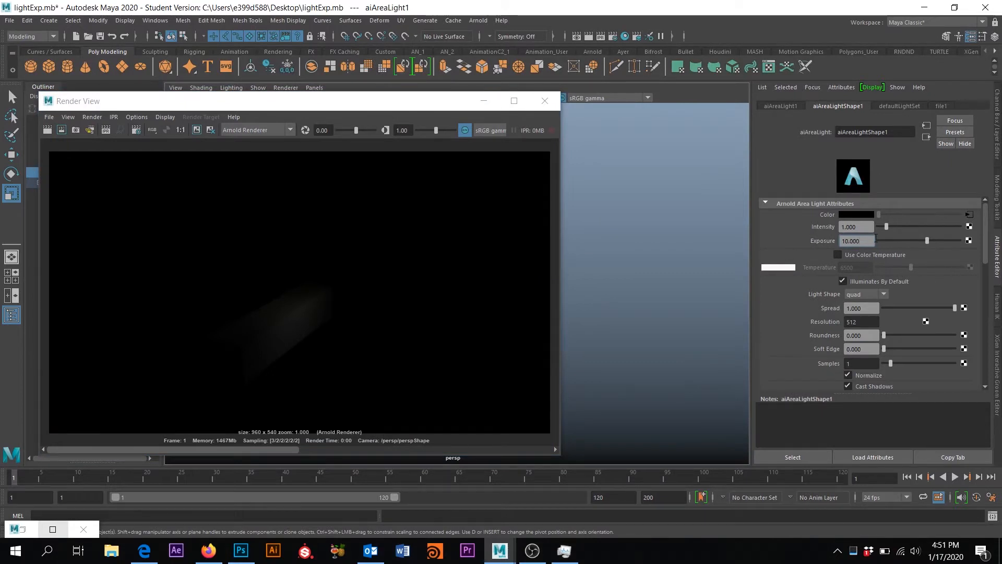
Set the area light's exposure to 100 and render the frame again
text(1)
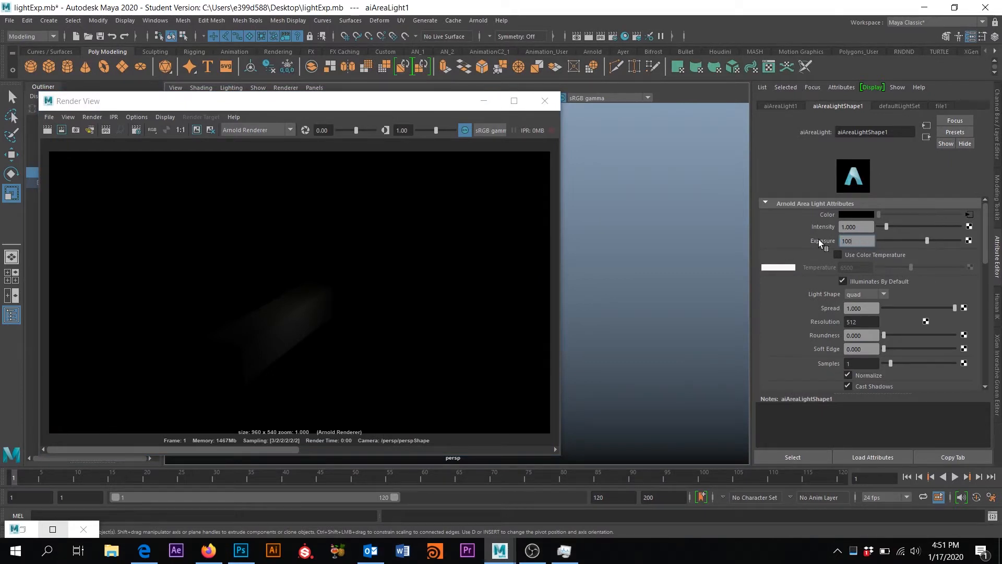
text(00)
key(Return)
click(47, 130)
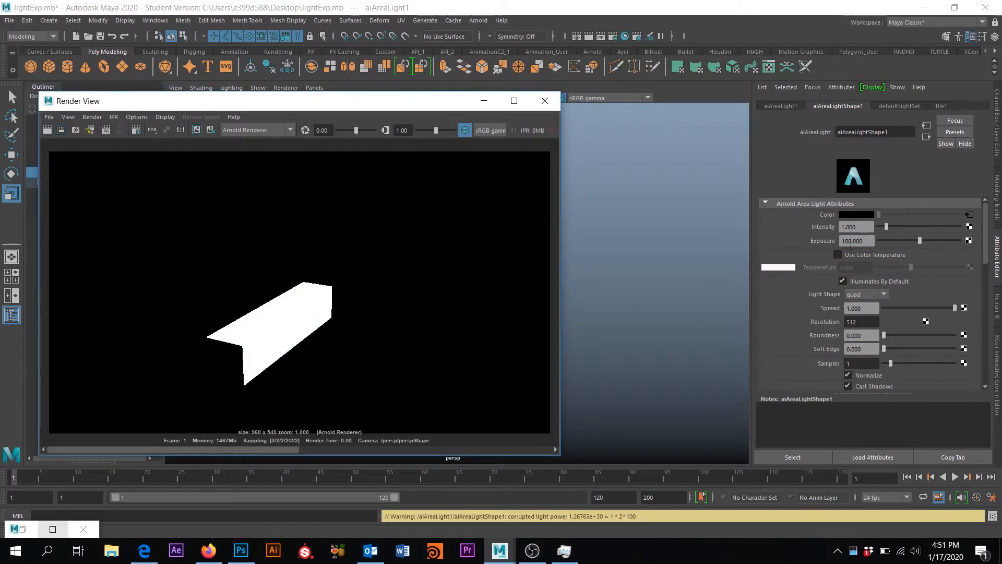
Set the area light's exposure to 25 and render the frame again
click(851, 241)
text(2)
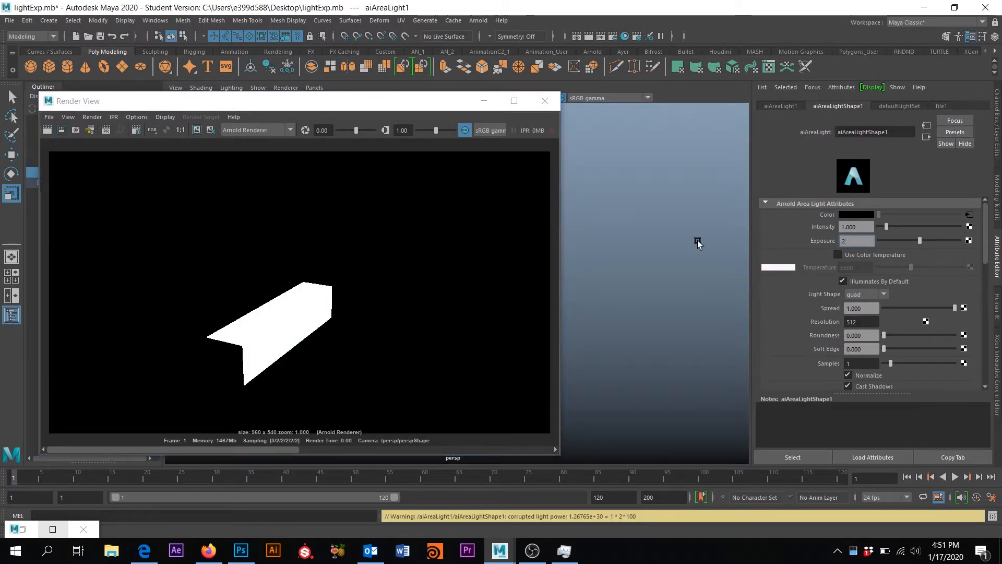
text(5)
key(Return)
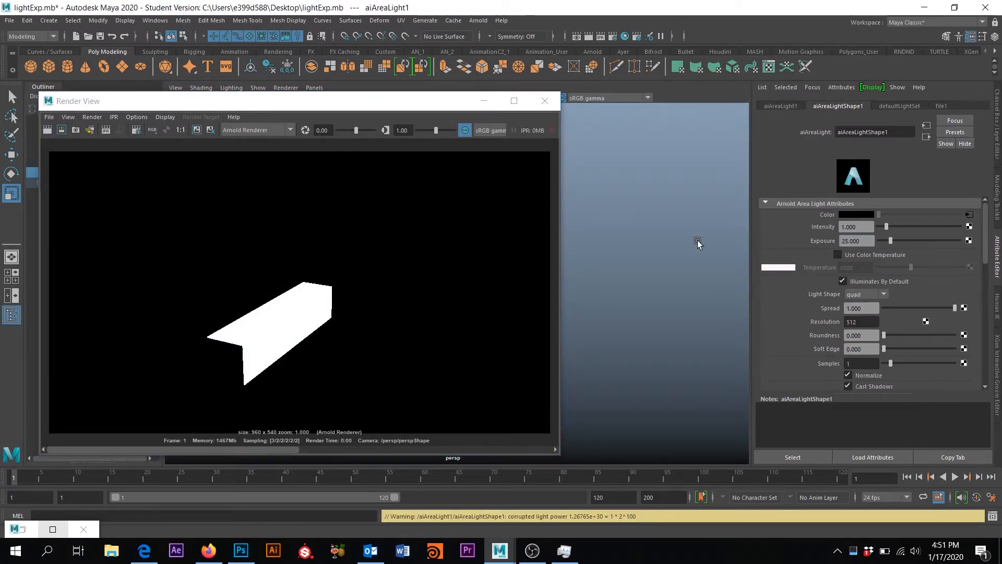
click(48, 132)
Set the area light's exposure to 15 and render the frame again
click(872, 241)
text(15)
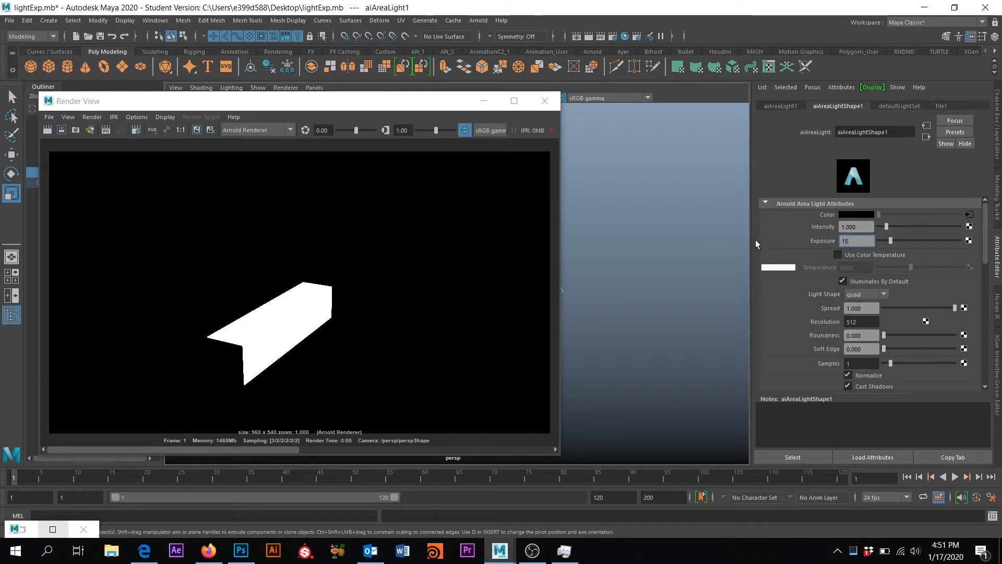
key(Return)
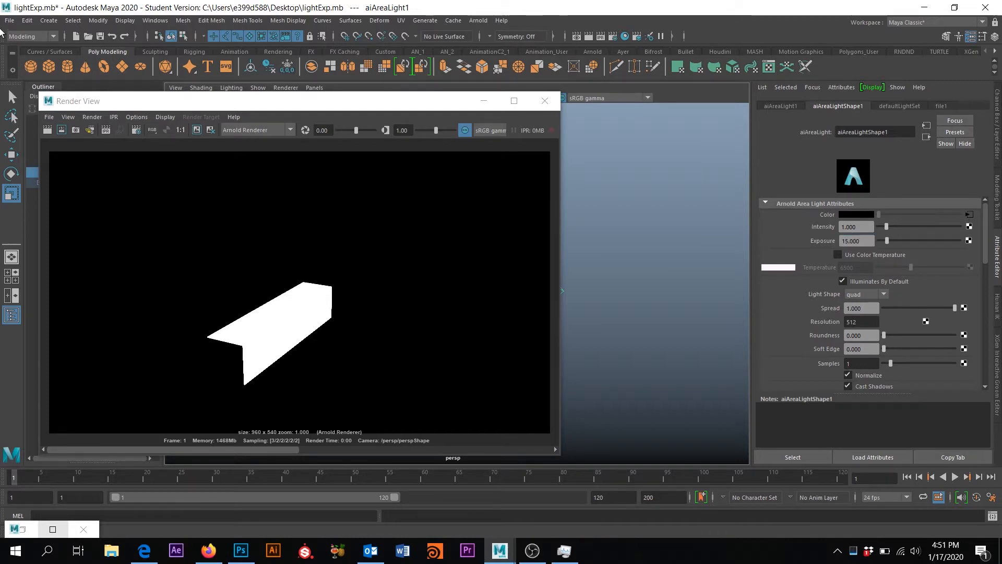
click(47, 130)
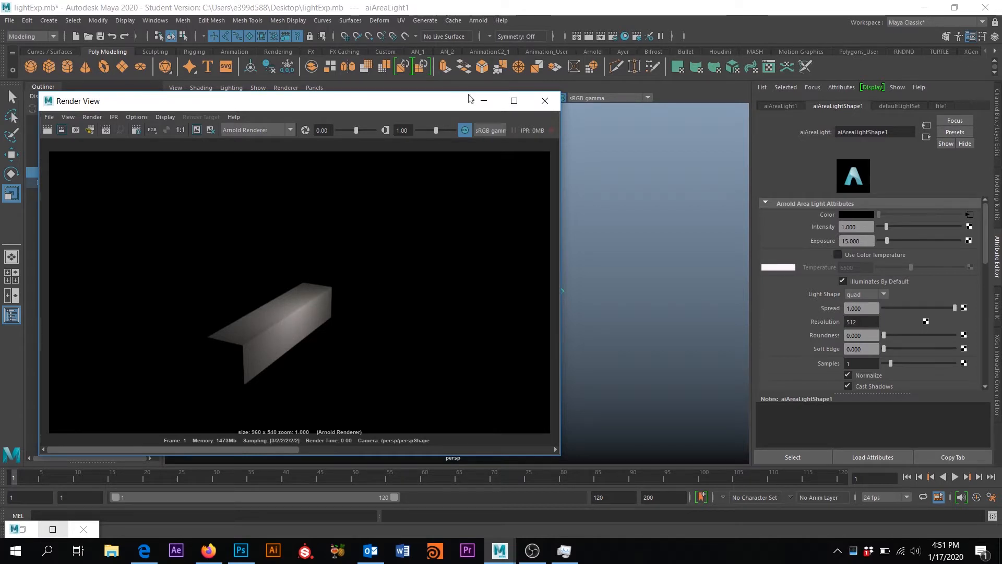
Set the area light's resolution to 4096
drag(470, 98, 410, 100)
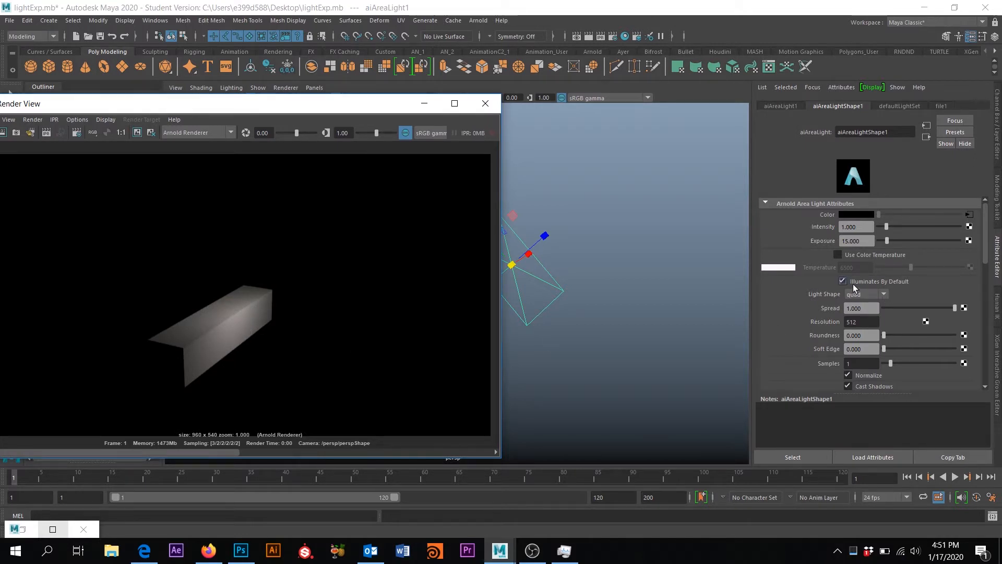
scroll(856, 290, down, 1)
drag(869, 291, 843, 295)
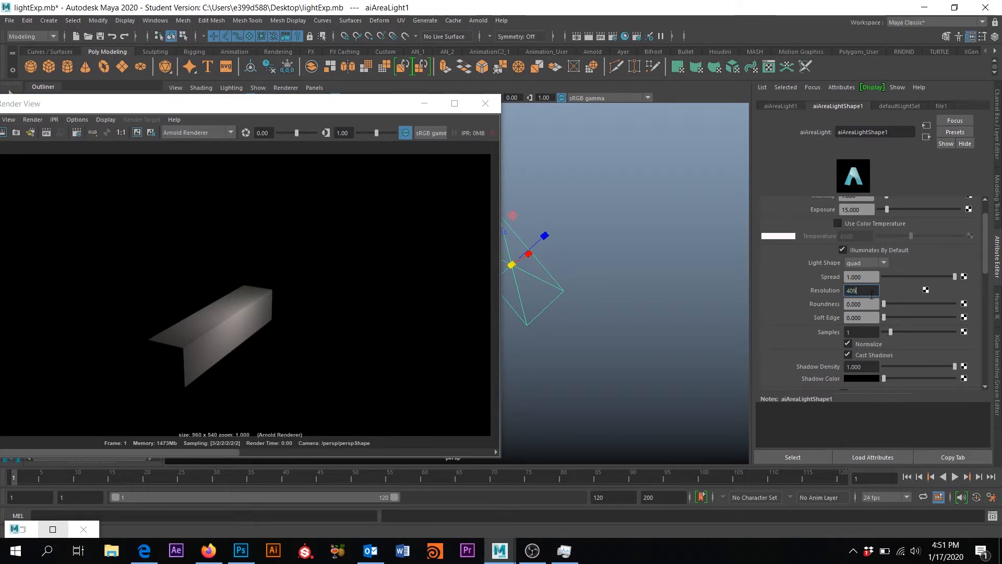
key(Return)
Re-render the frame with the higher light resolution and look through the stored renders for comparison
drag(114, 106, 256, 107)
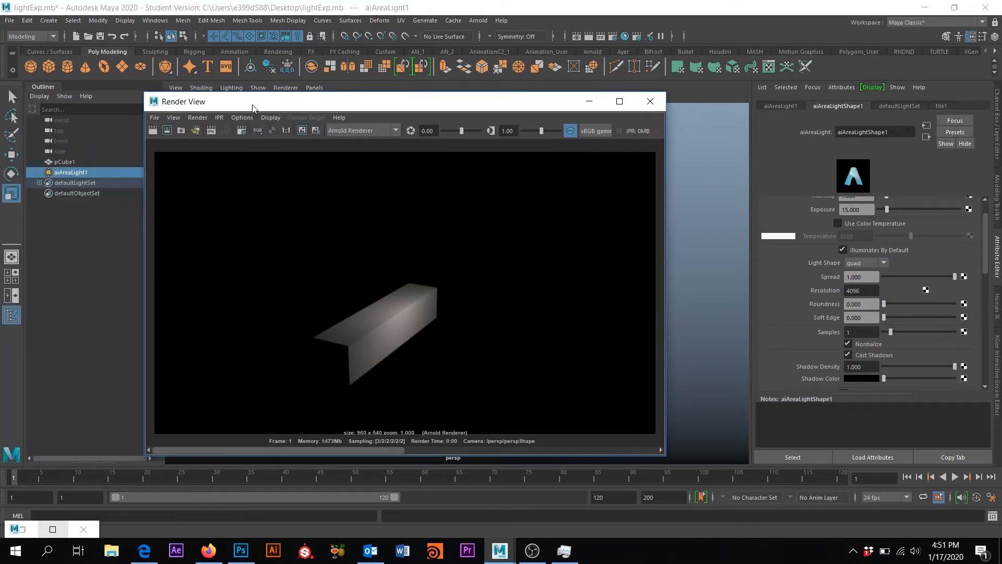
click(153, 130)
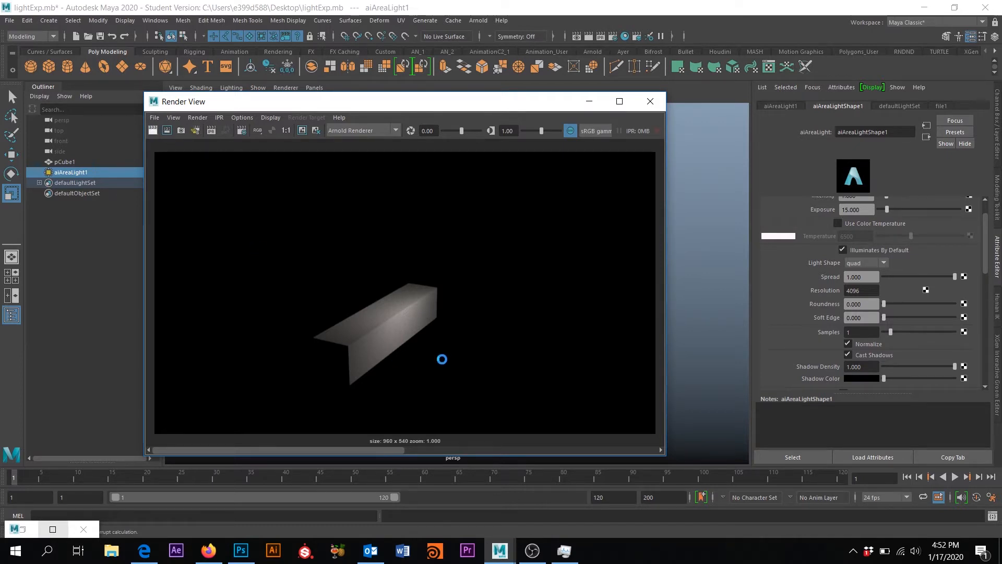
click(560, 556)
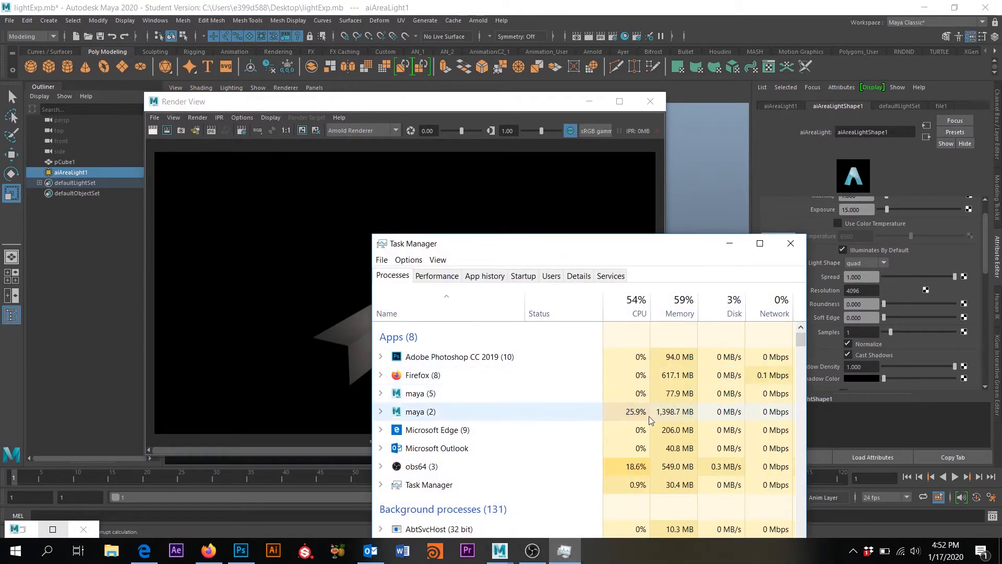
click(741, 245)
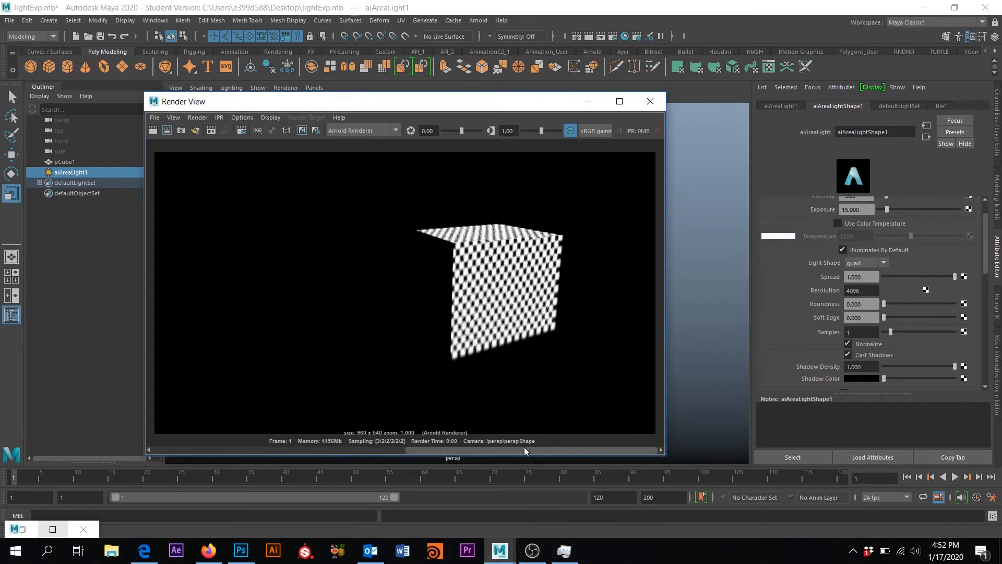
drag(525, 452, 225, 450)
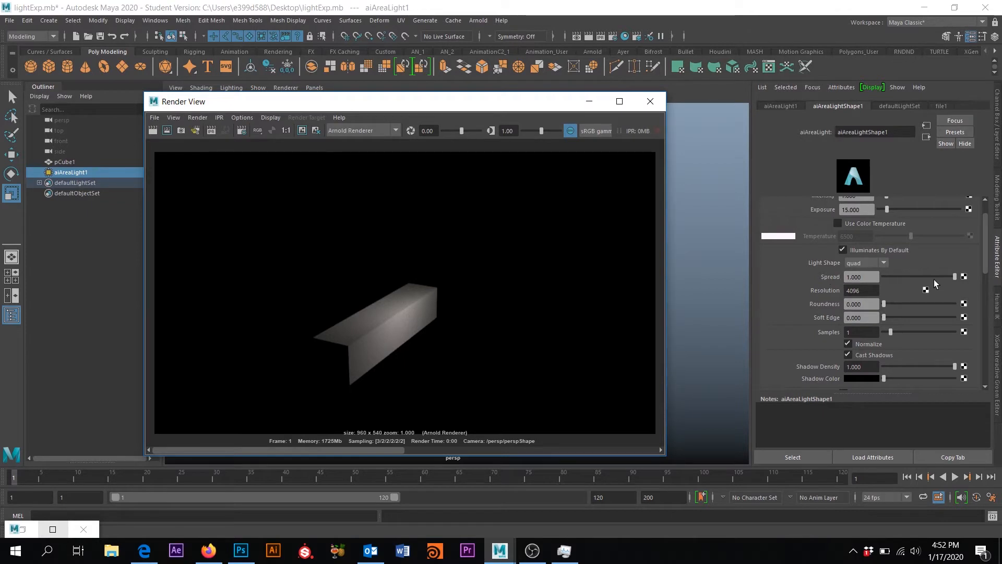
Set the area light's spread to 0
drag(955, 280, 856, 281)
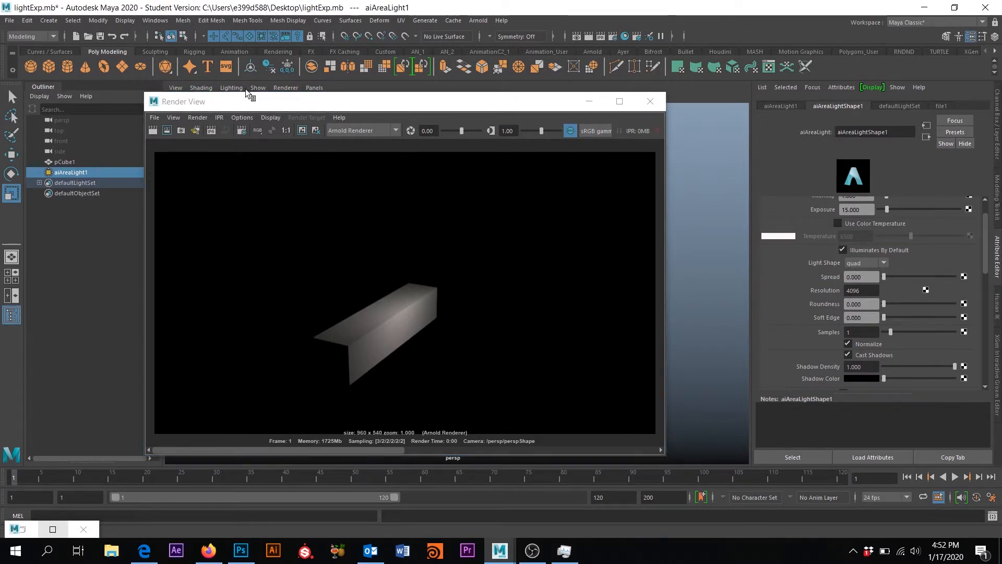
Render the frame with the zero-spread area light and check Maya's processor use in Task Manager while it renders
click(153, 130)
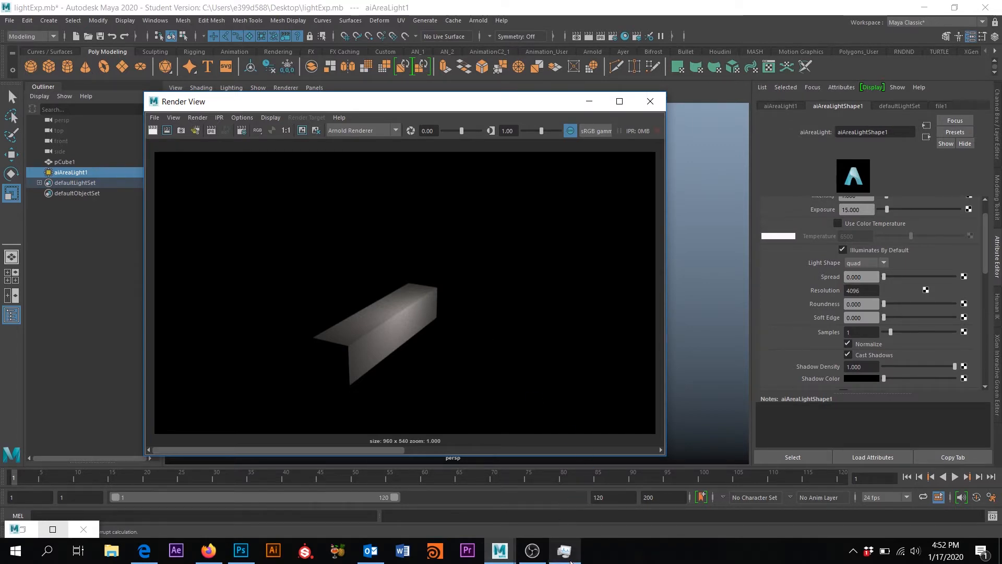
click(565, 551)
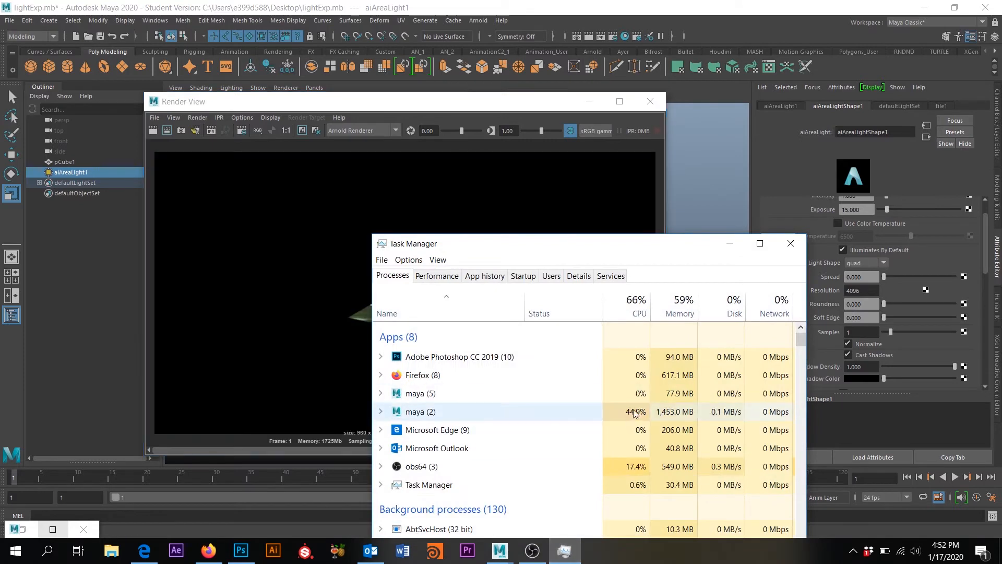
click(731, 244)
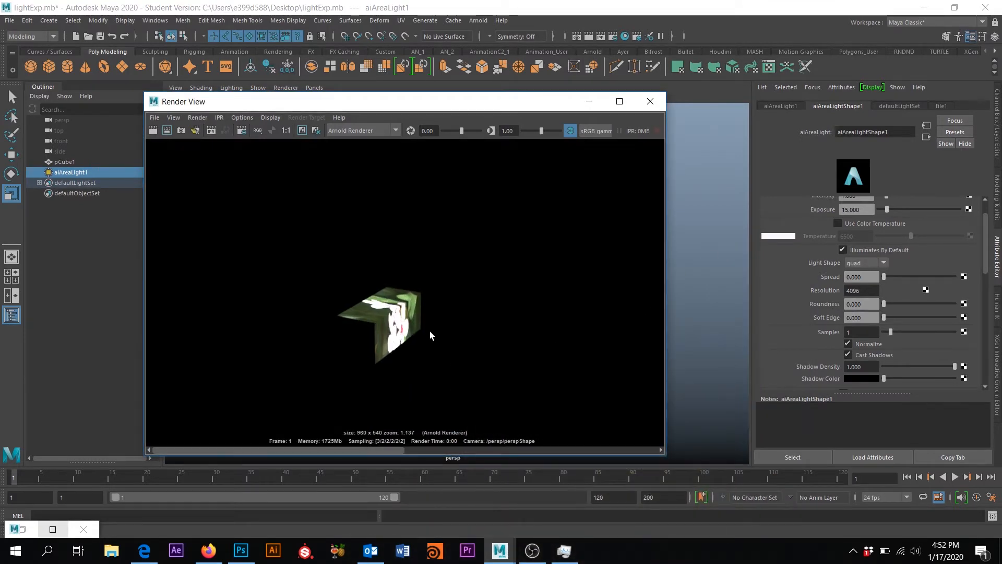
drag(543, 101, 482, 94)
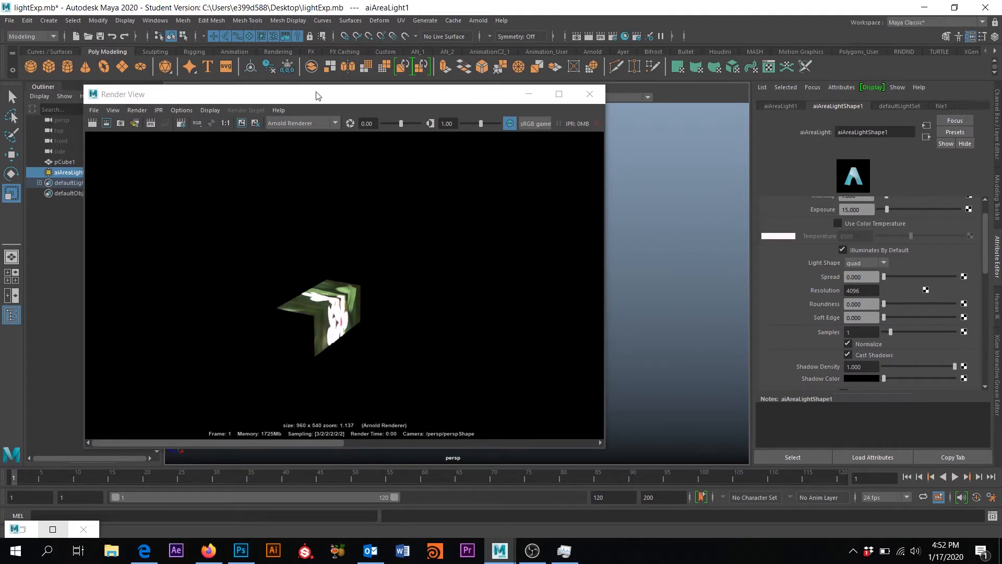
drag(316, 94, 414, 323)
Move the box's long side face opposite the area light outward to widen the box
alt+drag(436, 257, 447, 212)
click(447, 230)
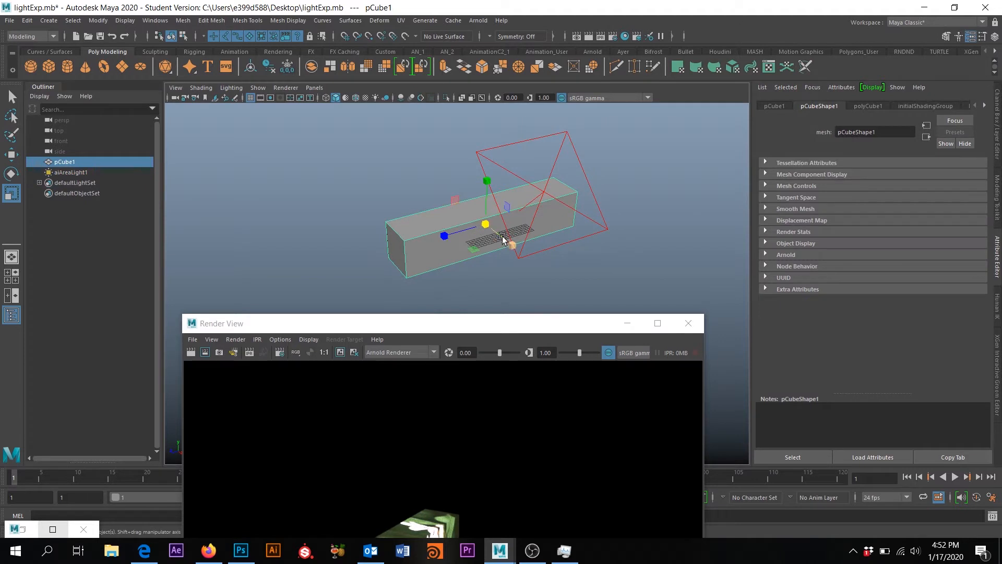
alt+drag(381, 217, 509, 212)
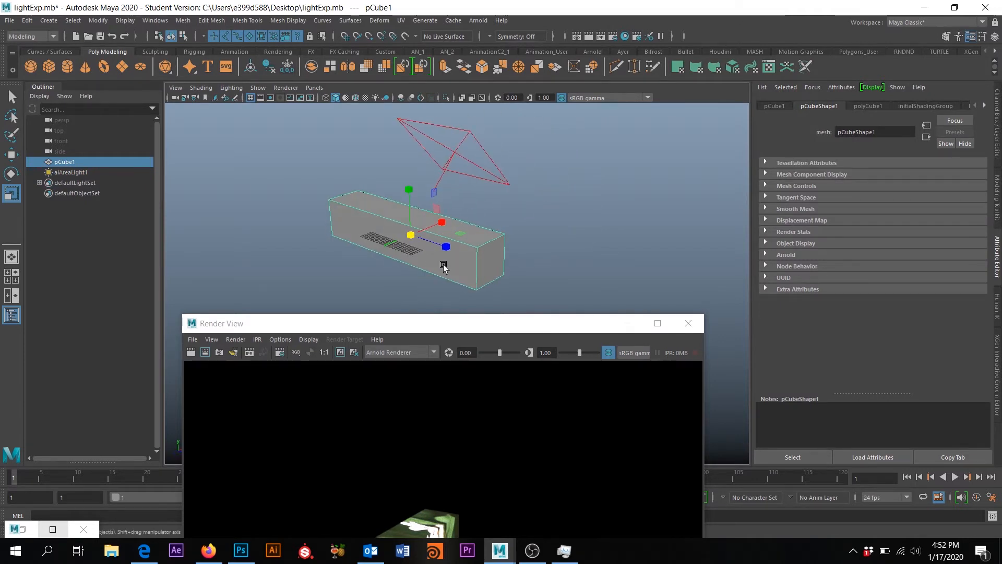
right_drag(442, 251, 443, 258)
click(468, 257)
key(w)
alt+drag(469, 257, 403, 250)
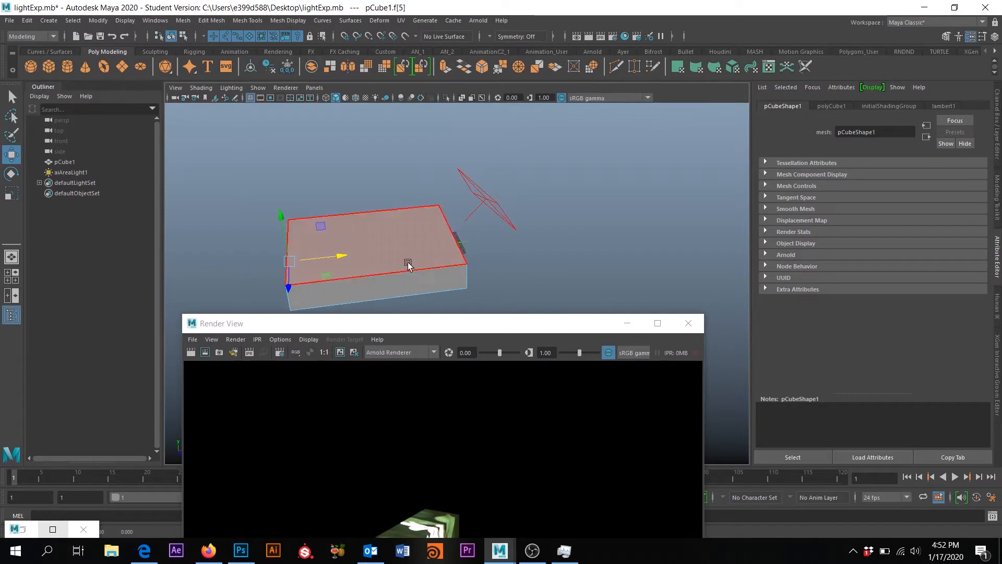
Move the box's bottom face downward to make the box taller
drag(522, 329, 414, 158)
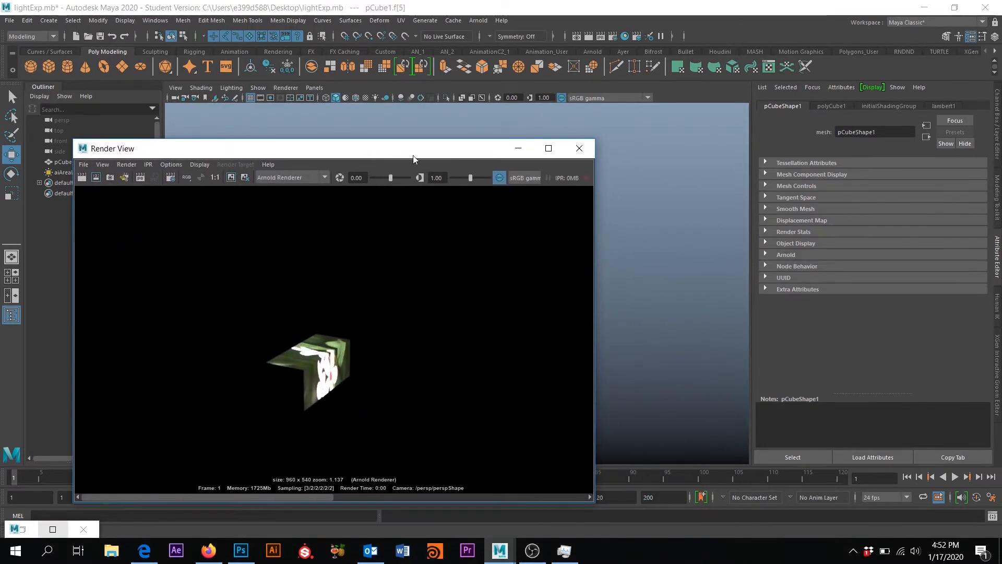
click(660, 228)
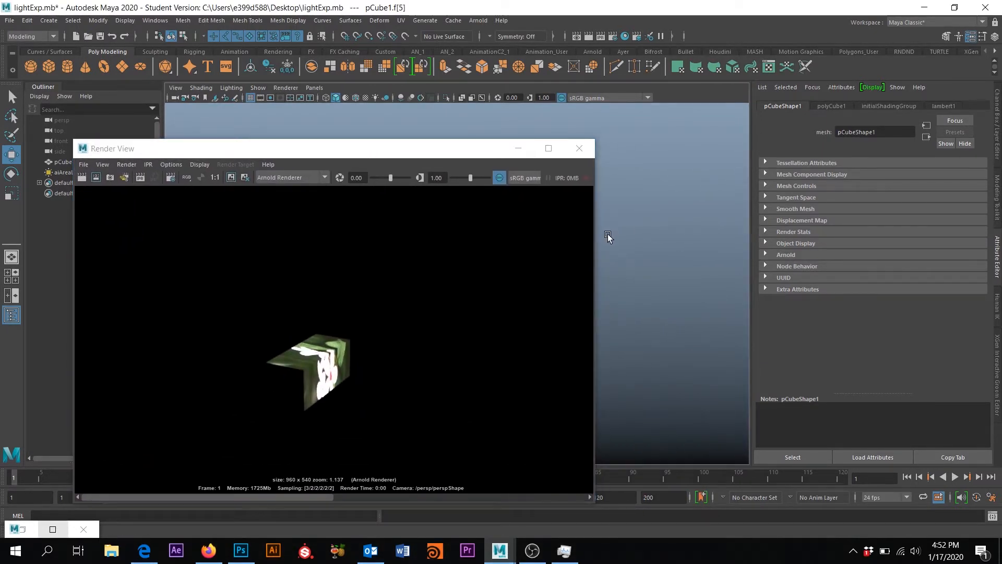
click(519, 148)
alt+drag(563, 253, 559, 309)
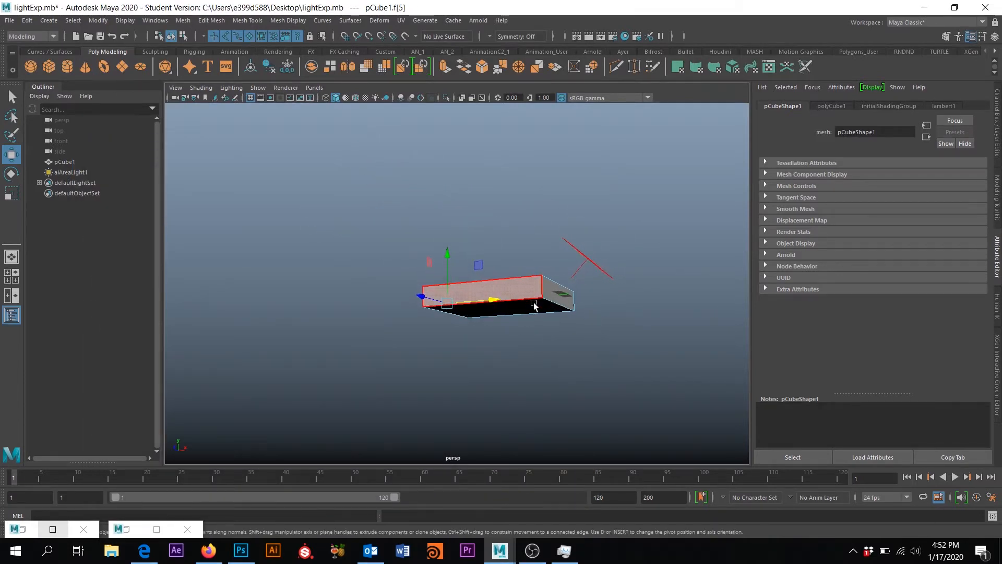
click(534, 306)
drag(502, 260, 596, 230)
alt+right_drag(595, 229, 582, 250)
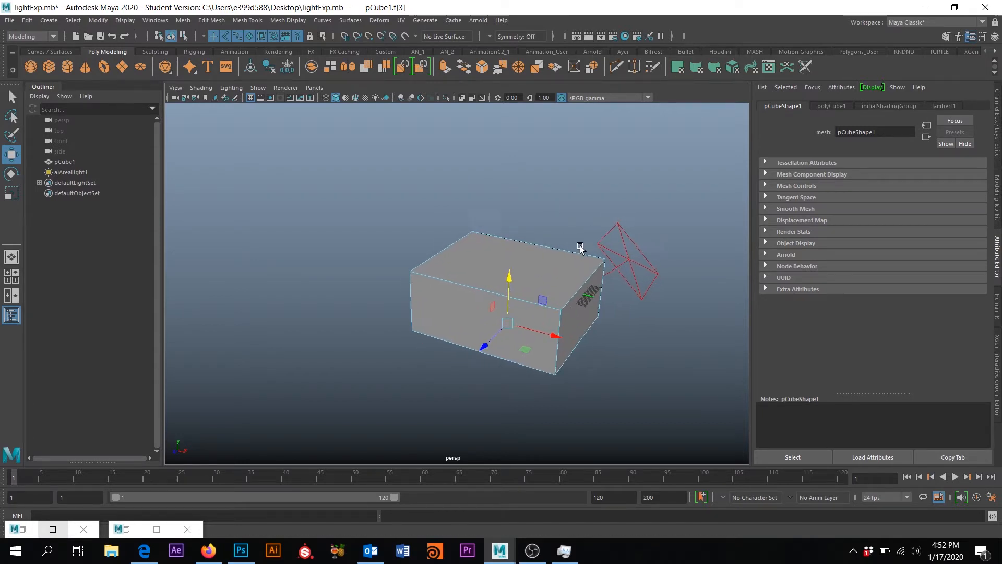
alt+middle_drag(582, 251, 485, 260)
Render the enlarged box and inspect the render's alpha channel before returning to the colour display
click(589, 36)
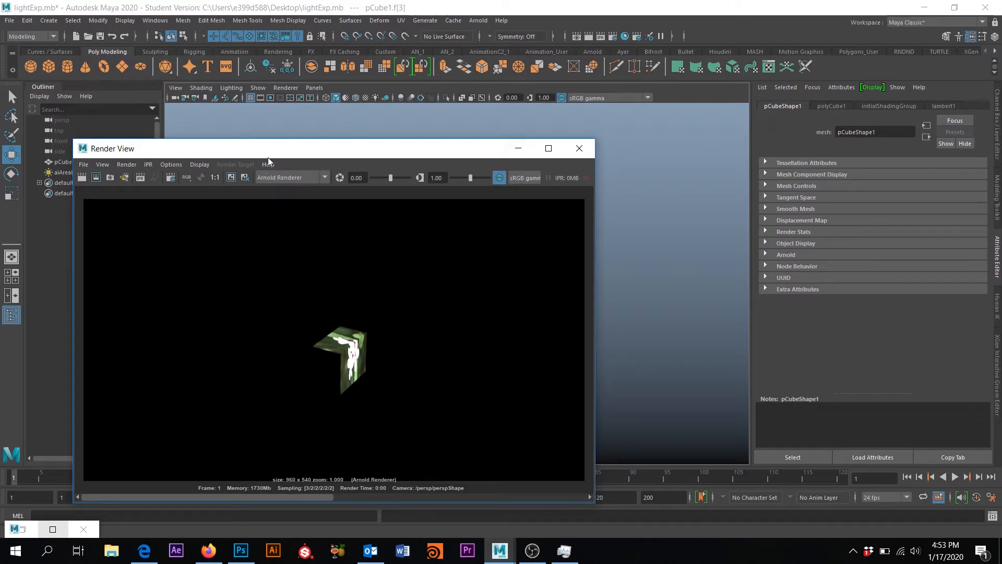
click(203, 177)
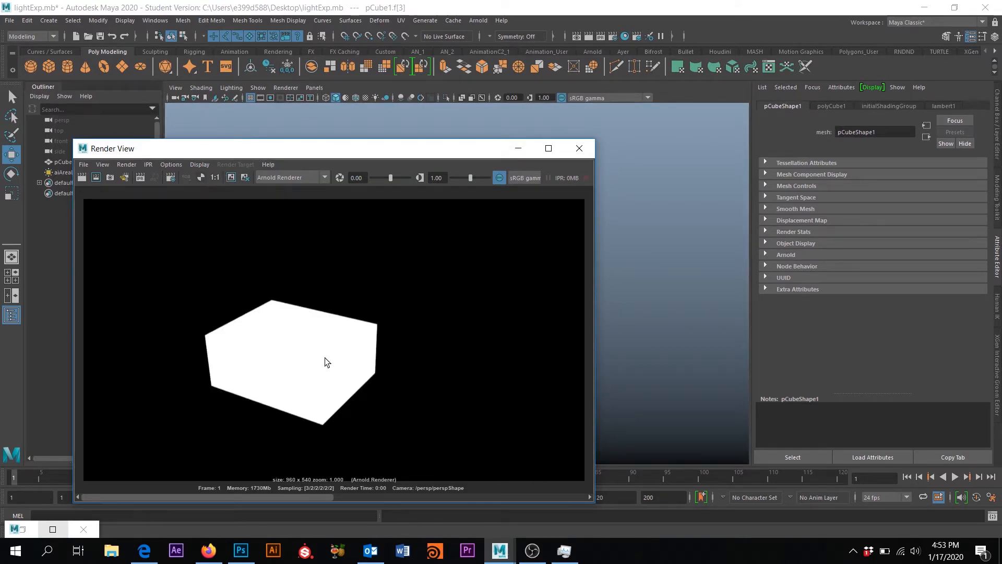
click(186, 177)
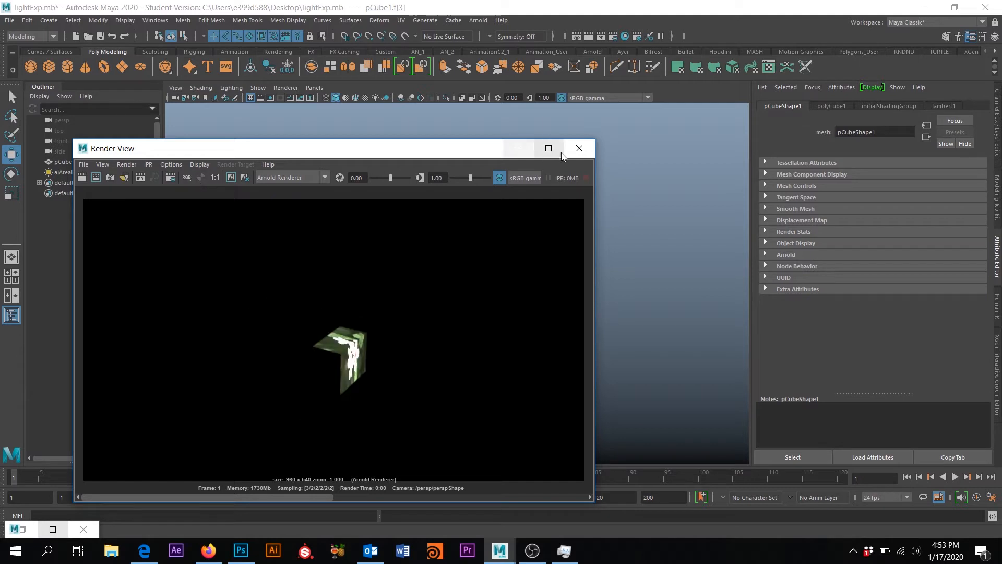
click(519, 148)
Add an Arnold Physical Sky light to the scene and render the frame
click(478, 21)
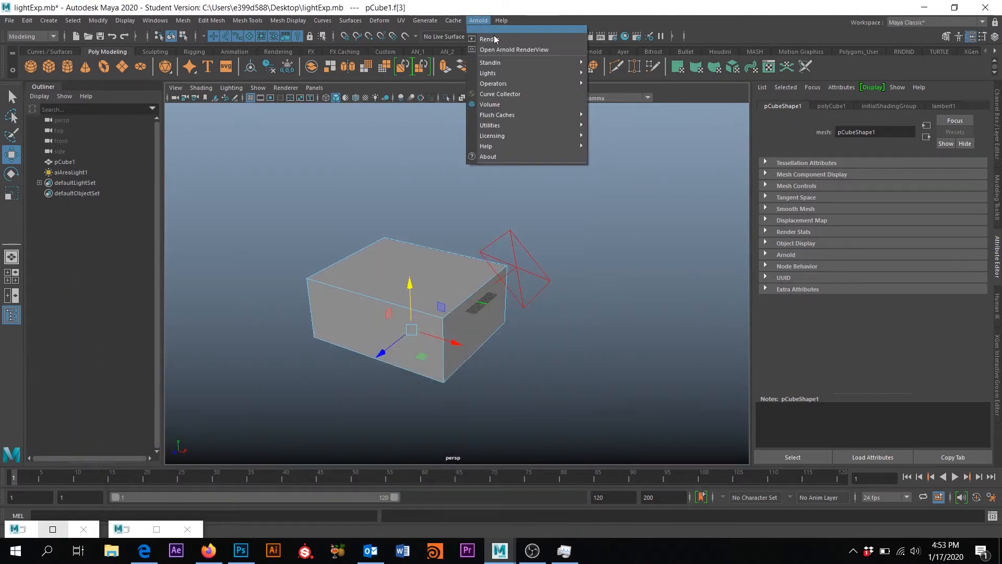
mouse_move(509, 72)
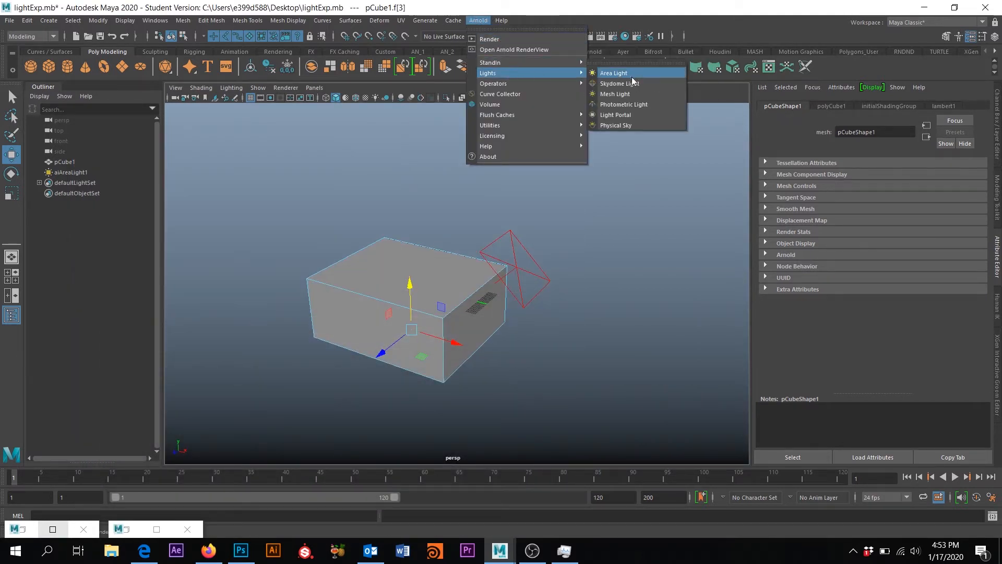
click(631, 127)
scroll(528, 308, up, 3)
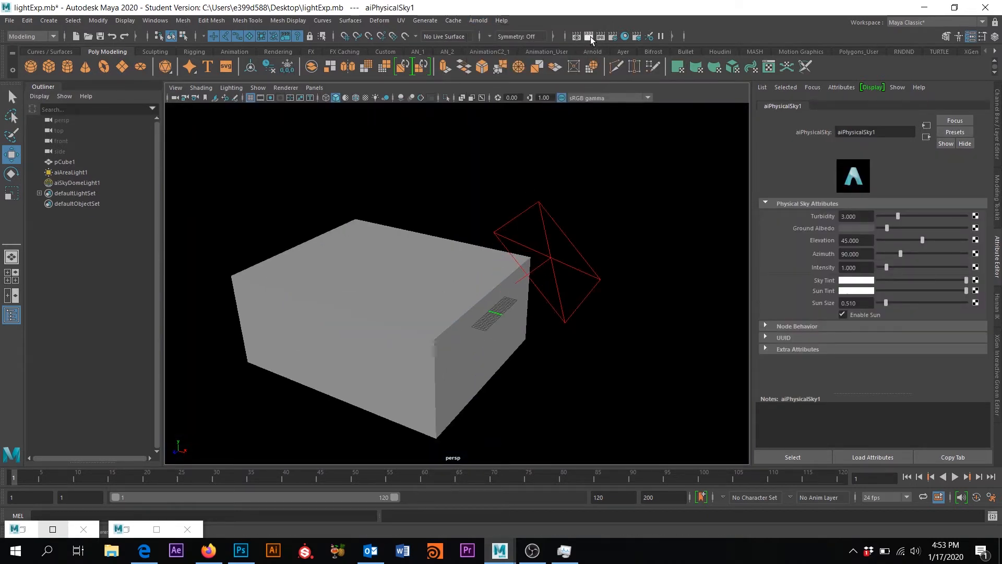
click(590, 37)
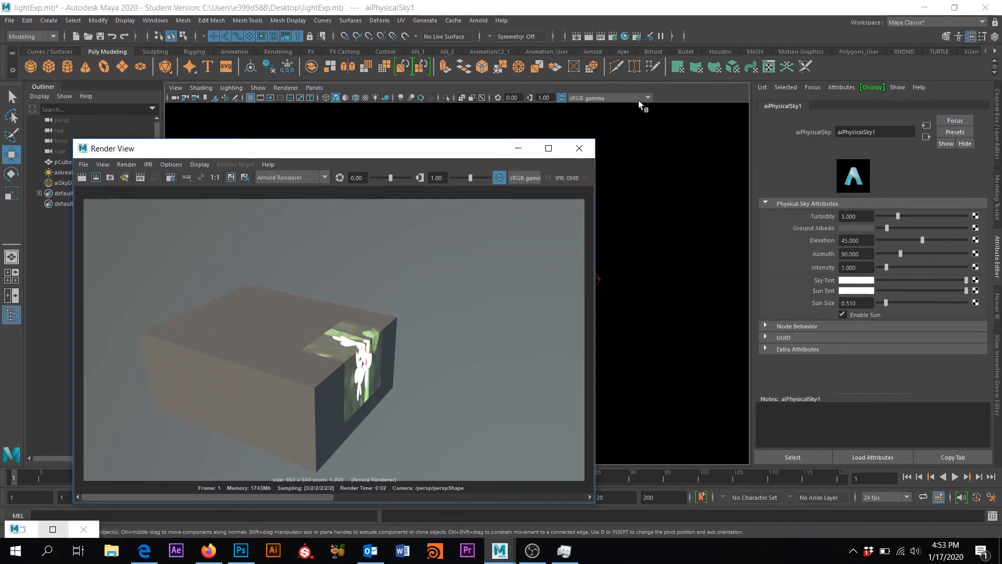
Set the sky dome light's camera visibility to 0
drag(506, 153, 402, 138)
click(628, 153)
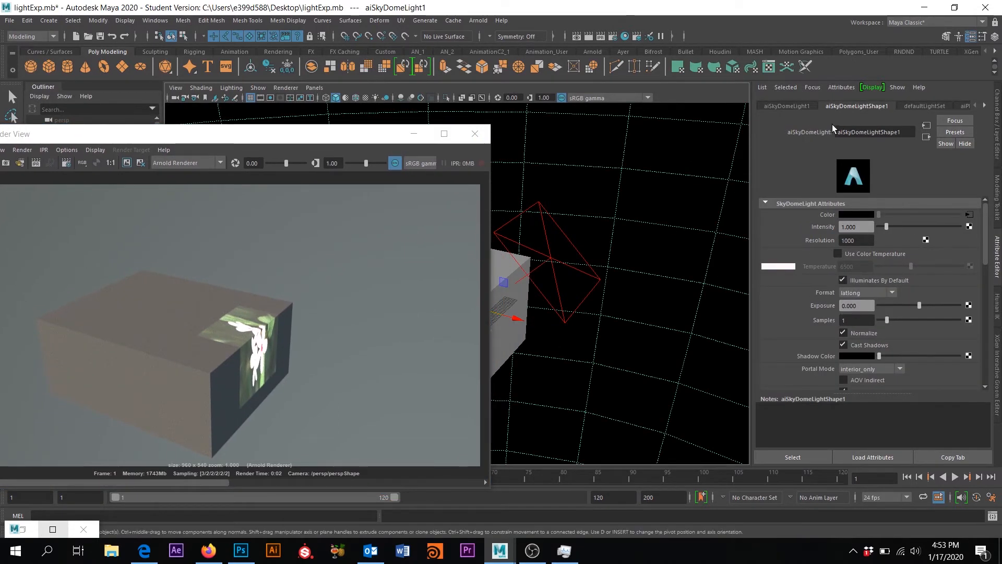
click(789, 106)
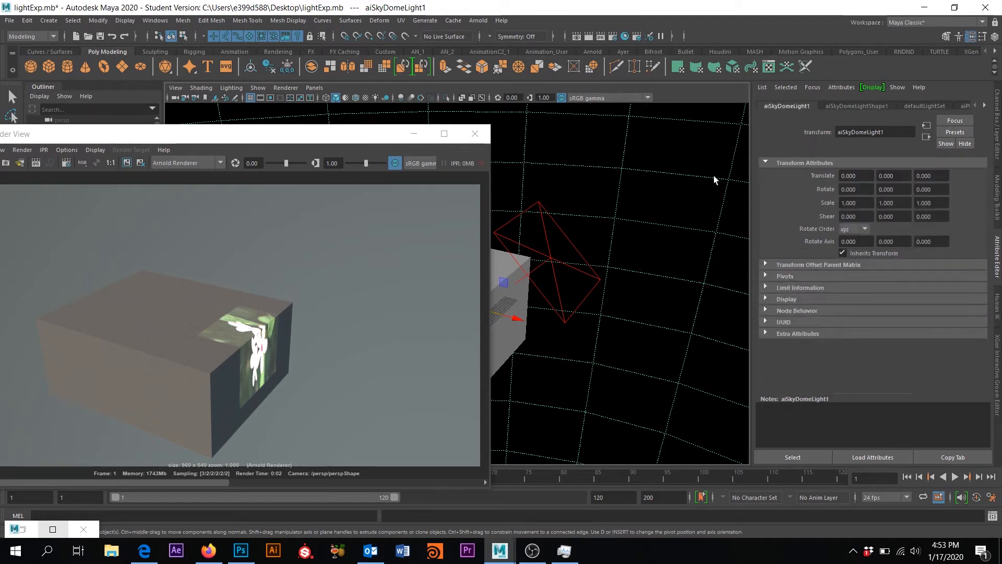
click(853, 106)
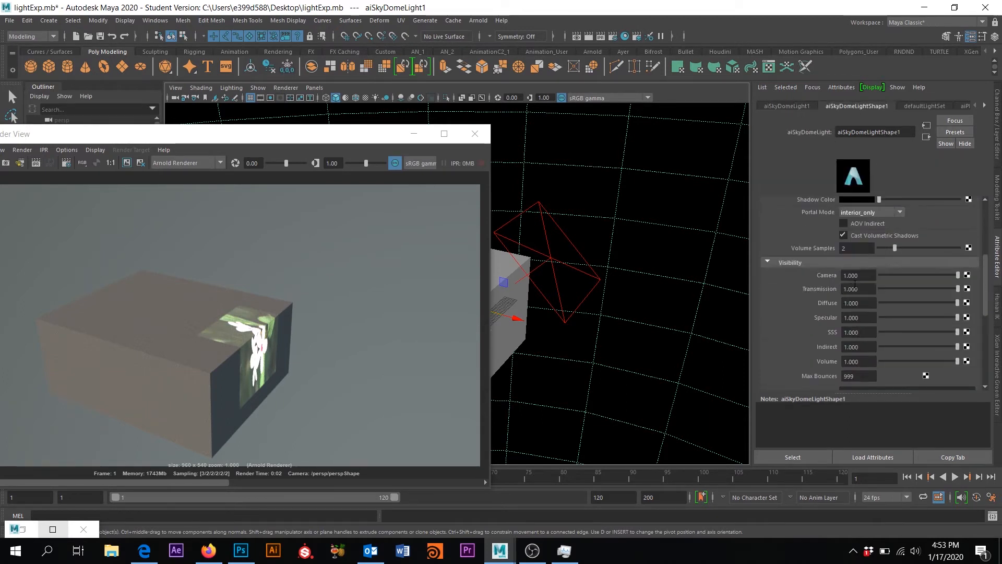
click(877, 275)
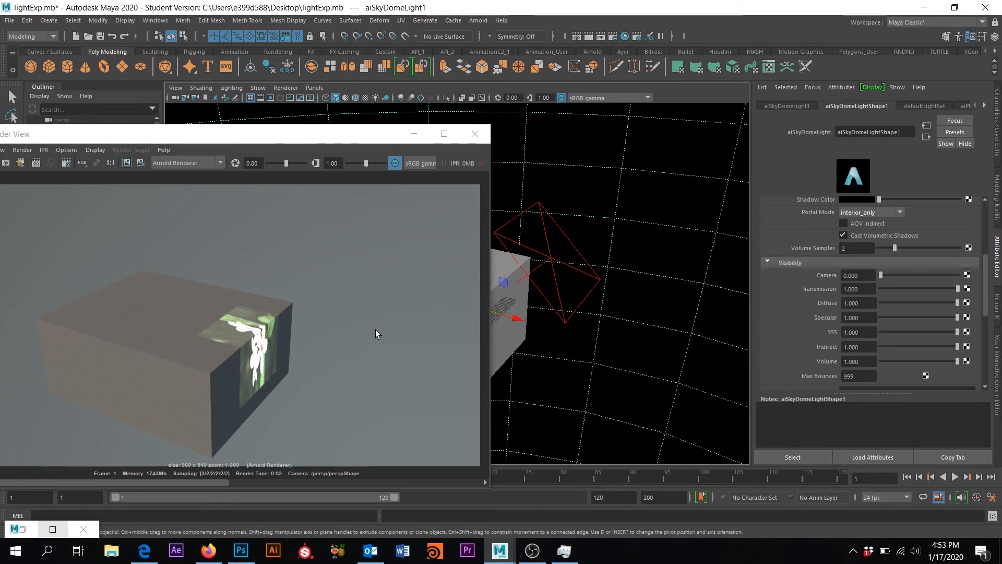
Set the sky dome light's intensity to 0.5 and render the frame again
scroll(825, 195, up, 5)
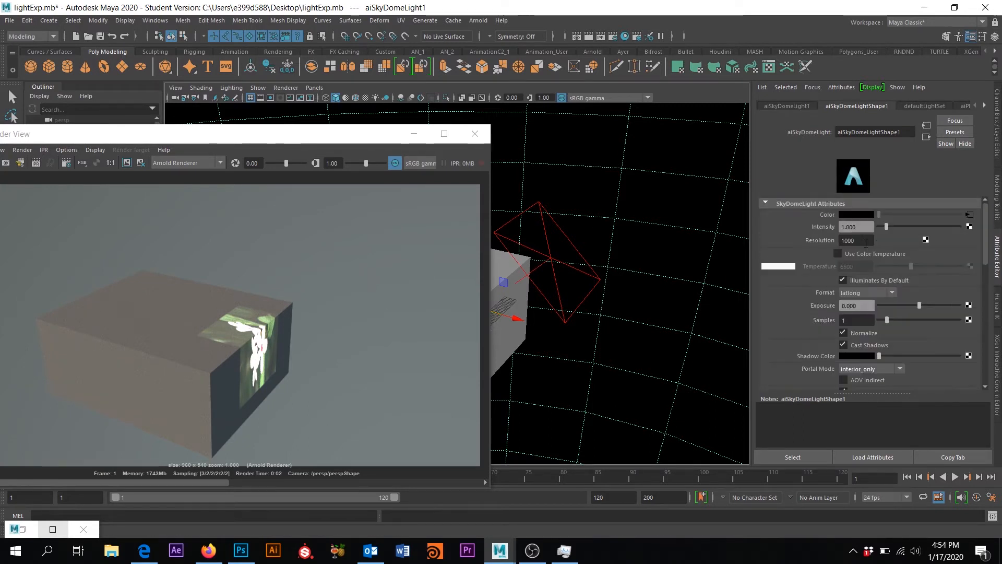
click(865, 226)
text(.2)
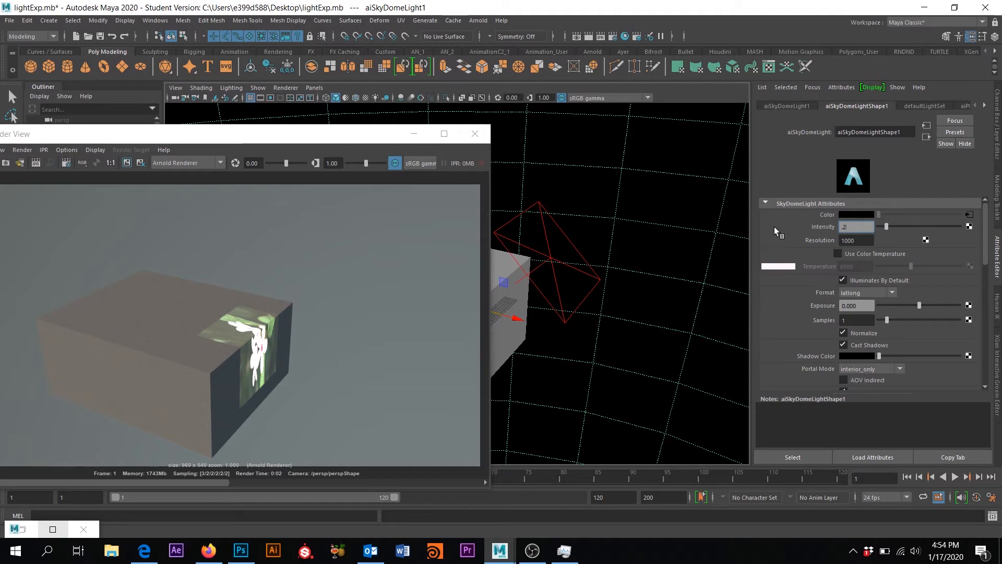
text(5)
key(Return)
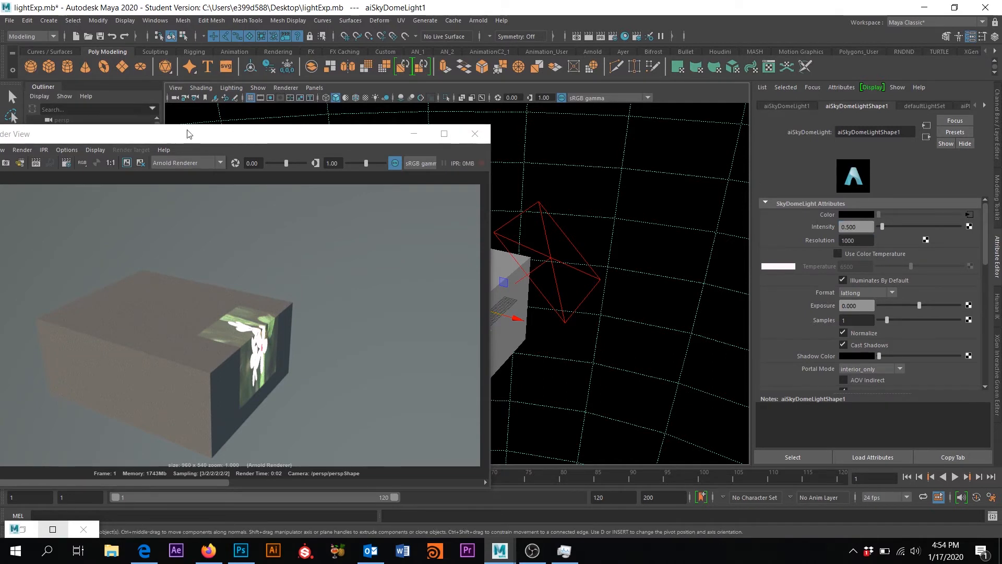
drag(184, 139, 365, 127)
click(158, 148)
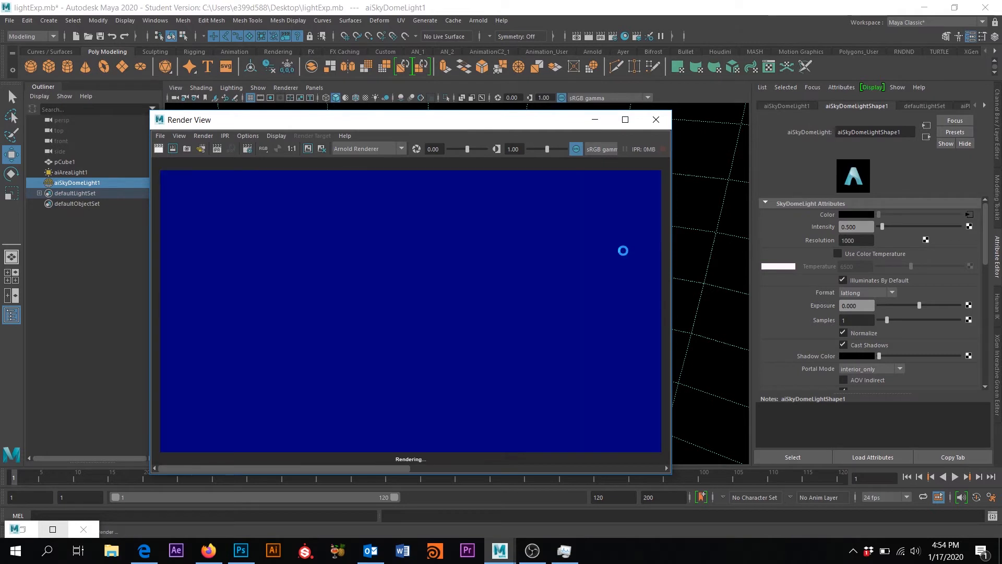
Set the area light's exposure to 13 and re-render the frame
click(66, 173)
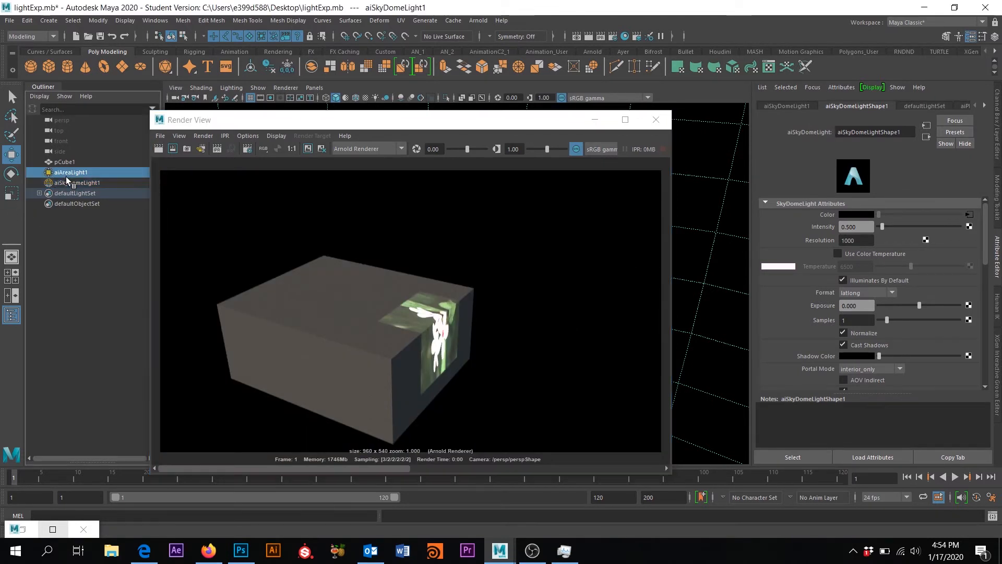
click(856, 209)
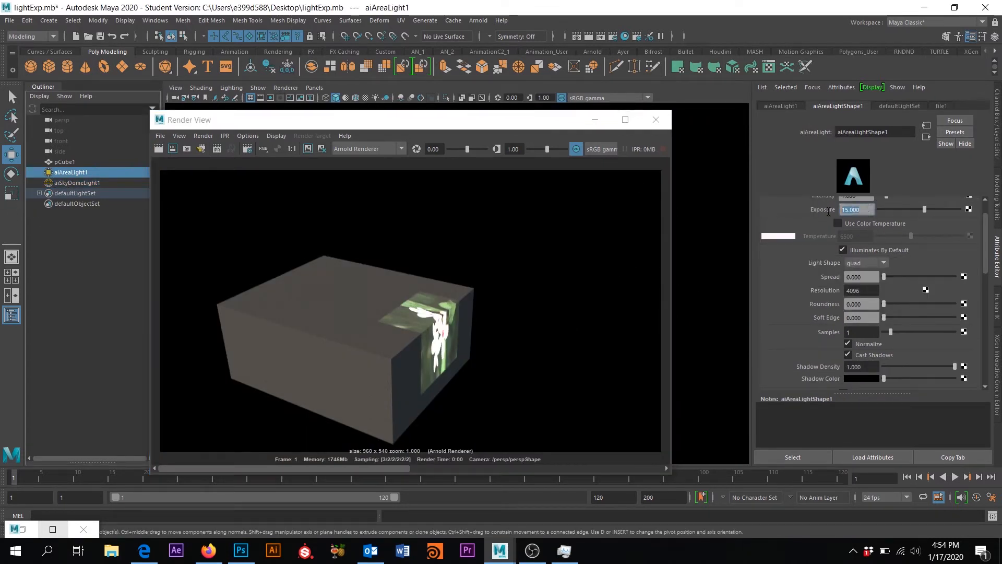
text(13)
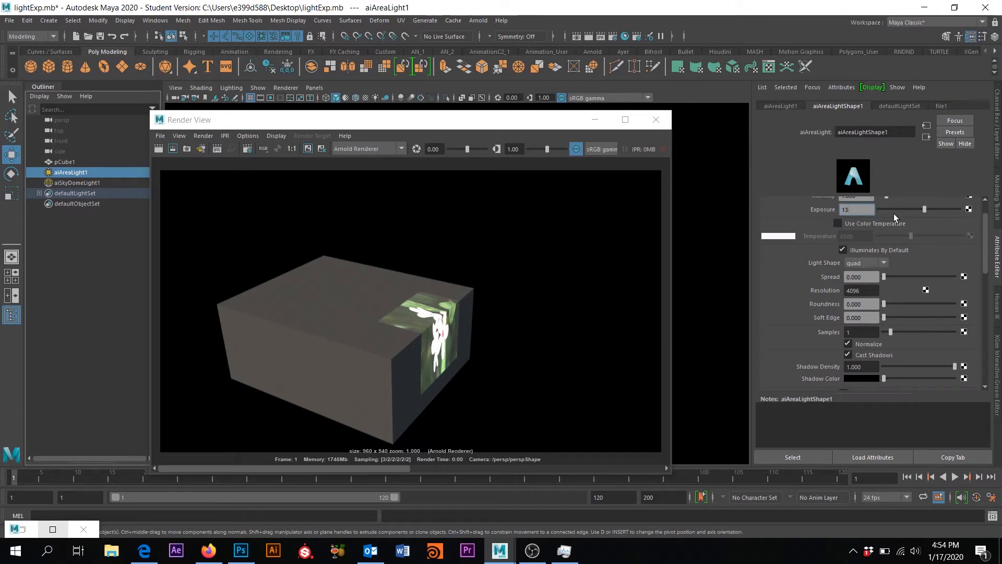
key(Return)
click(309, 149)
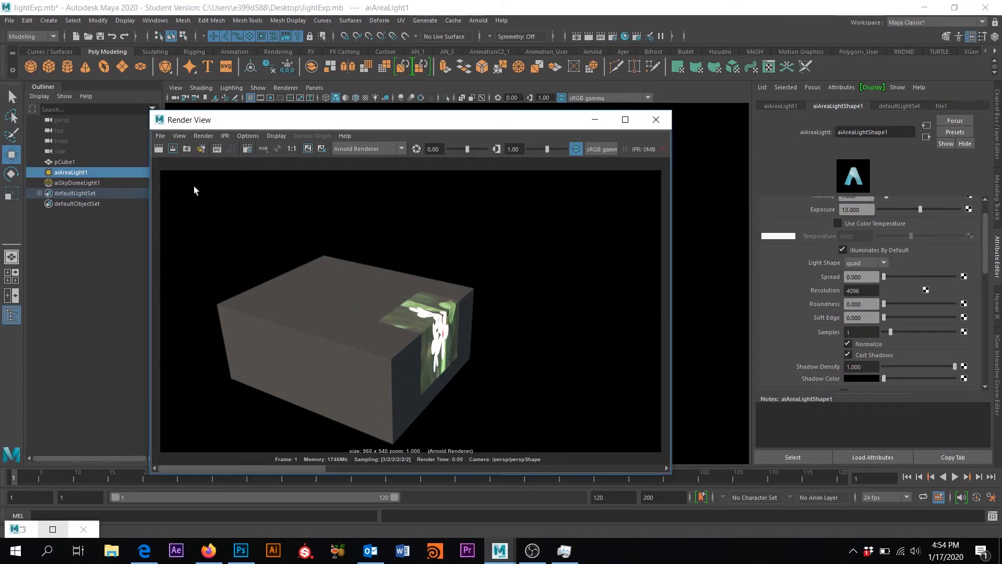
click(158, 148)
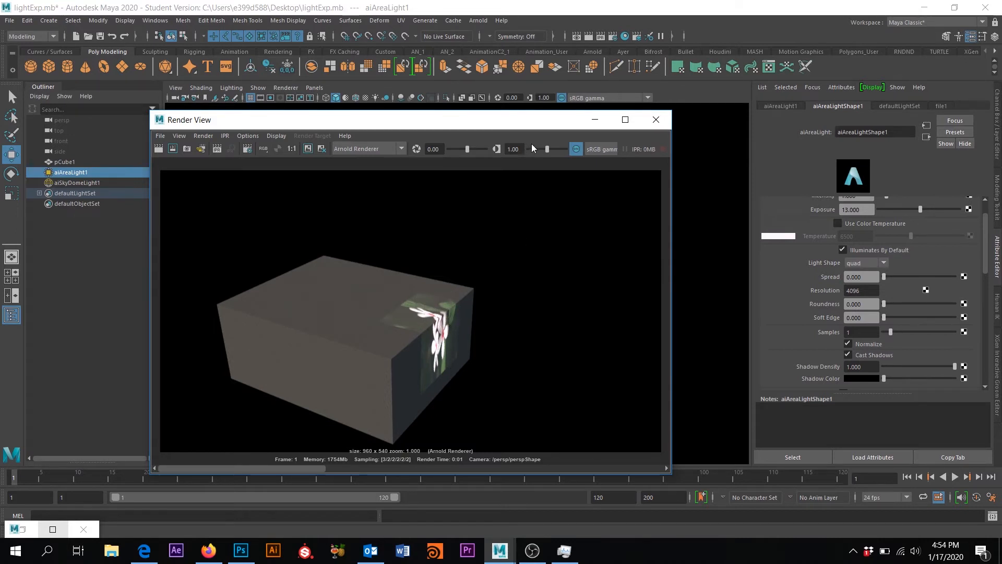
Rotate the area light about a quarter turn within its own plane, using object axis orientation, and render the frame
drag(525, 126, 434, 123)
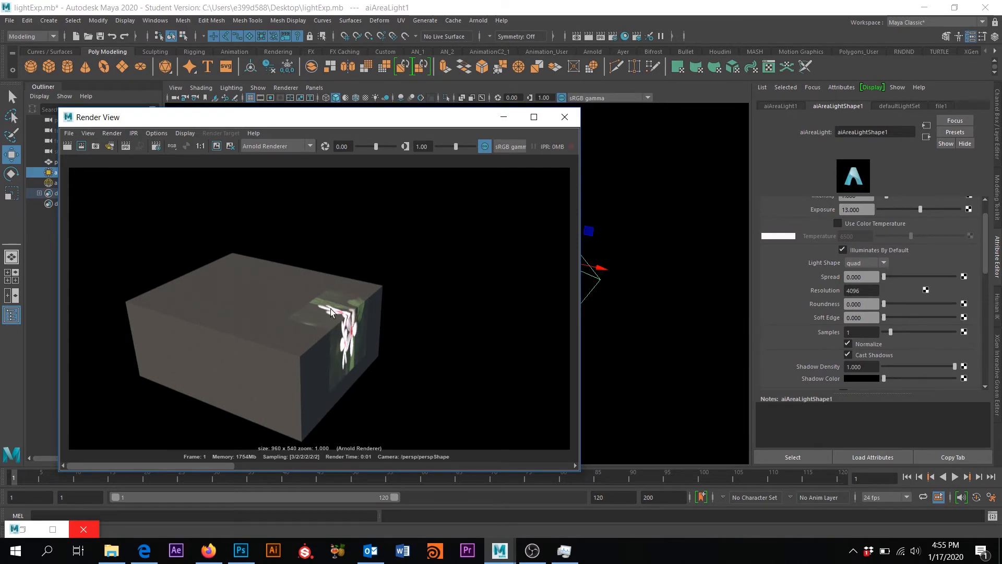
click(504, 117)
key(e)
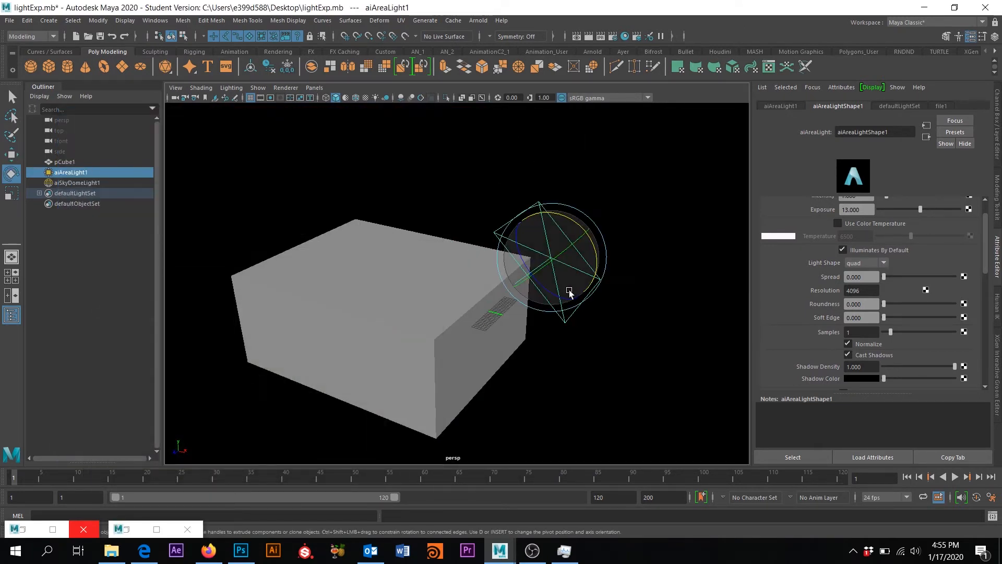
double_click(11, 175)
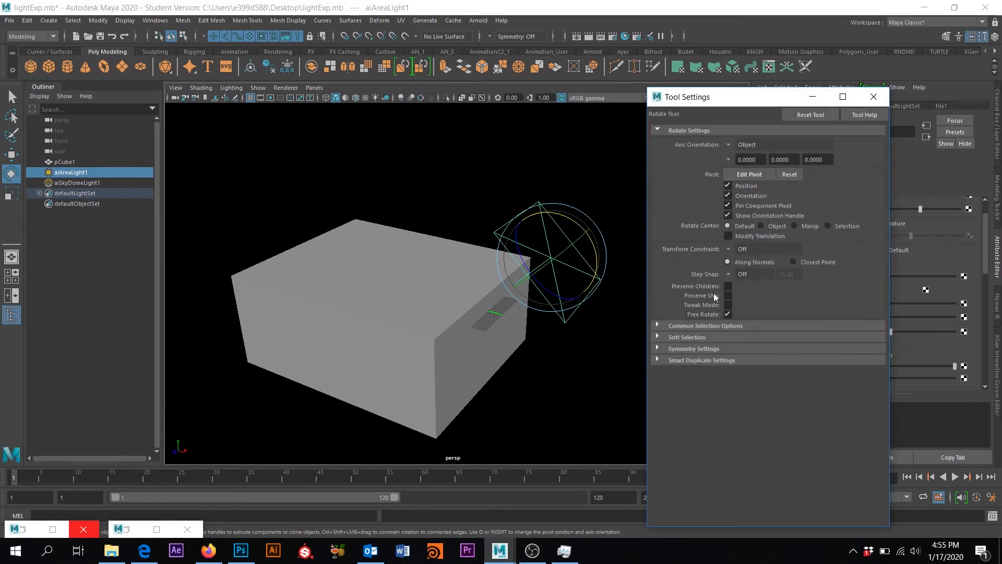
click(730, 146)
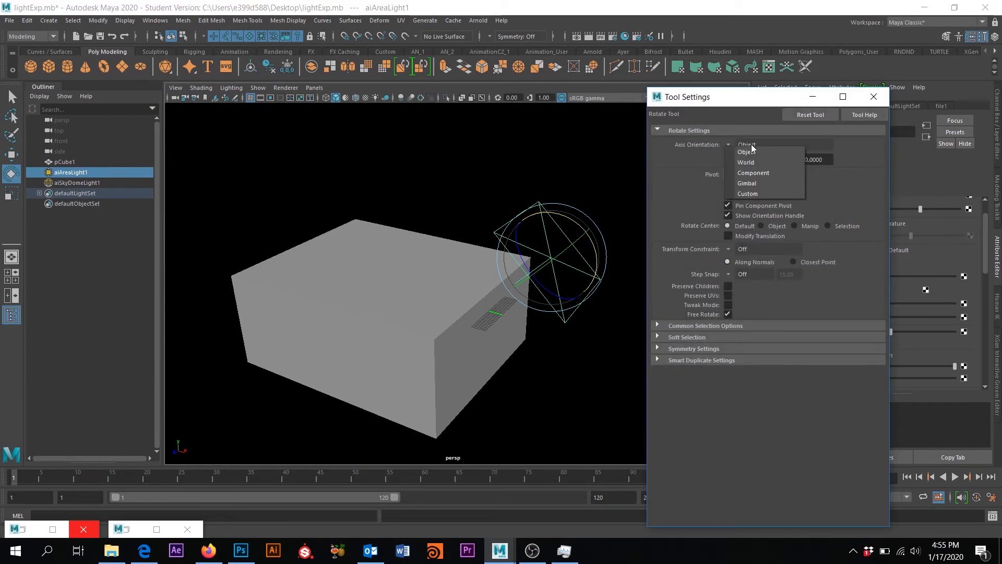
click(816, 103)
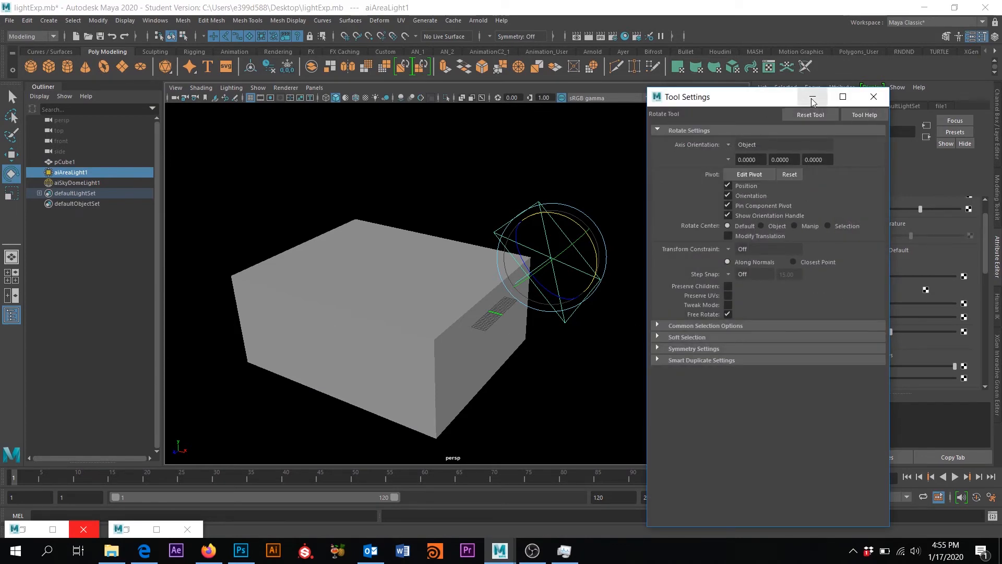
click(870, 95)
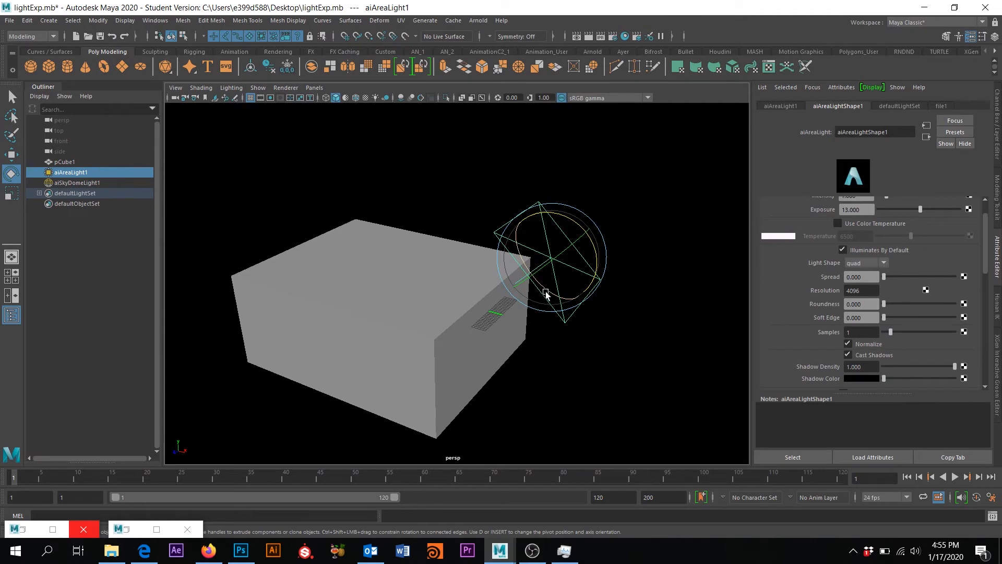
mouse_move(547, 290)
mouse_down()
mouse_move(524, 242)
mouse_move(495, 229)
mouse_up()
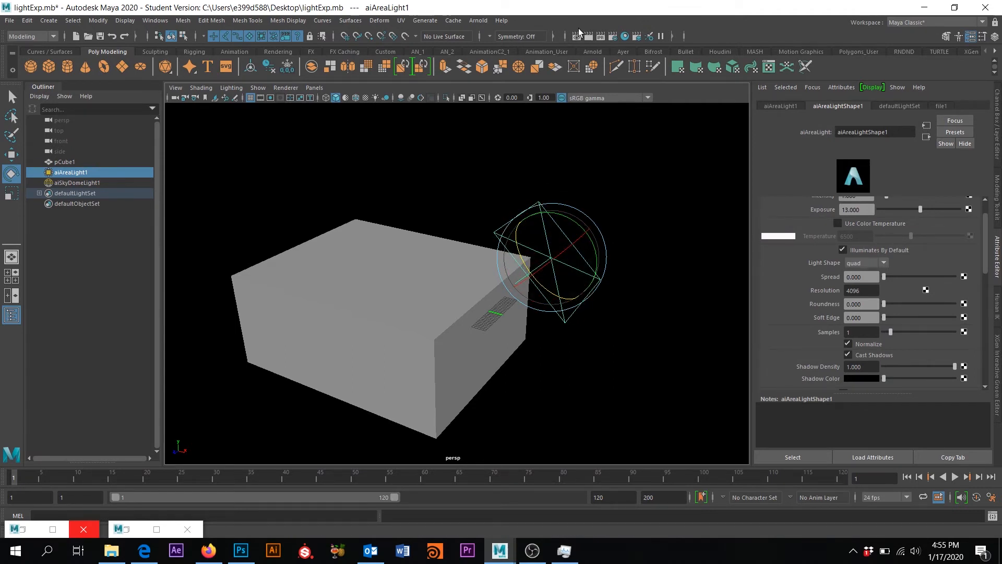
click(577, 35)
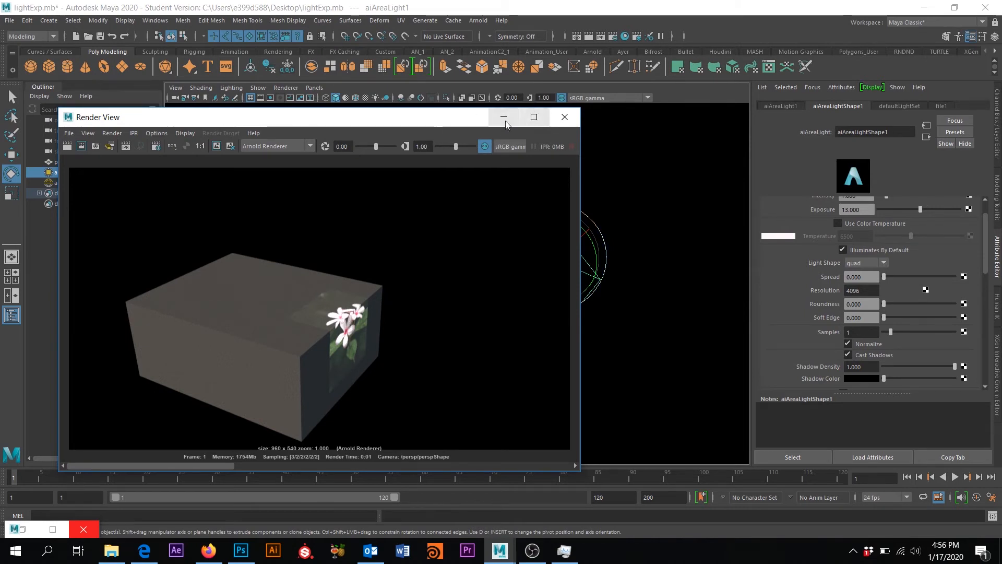
Compare the new render with the stored one, and rotate the area light back to its previous orientation
click(272, 464)
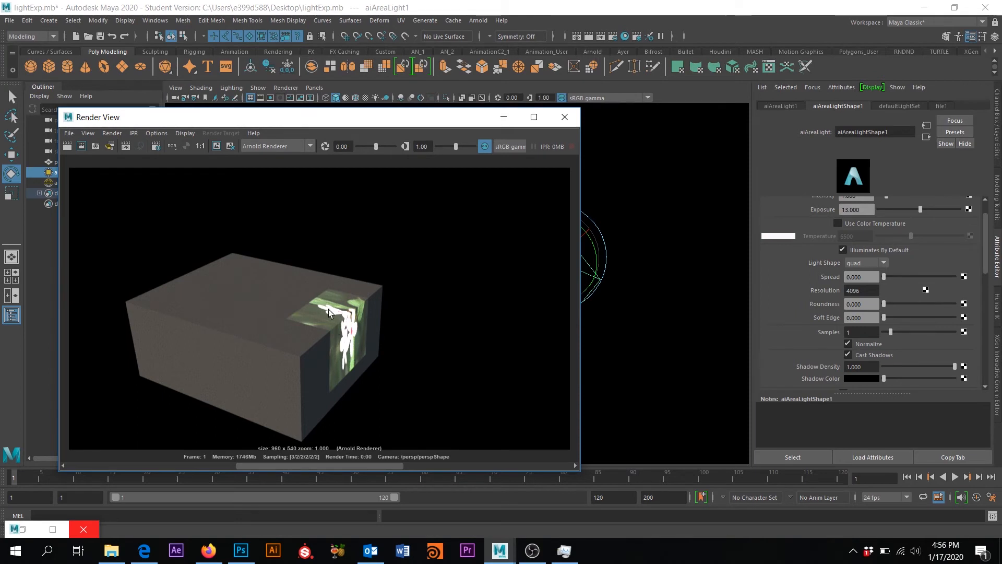
click(146, 465)
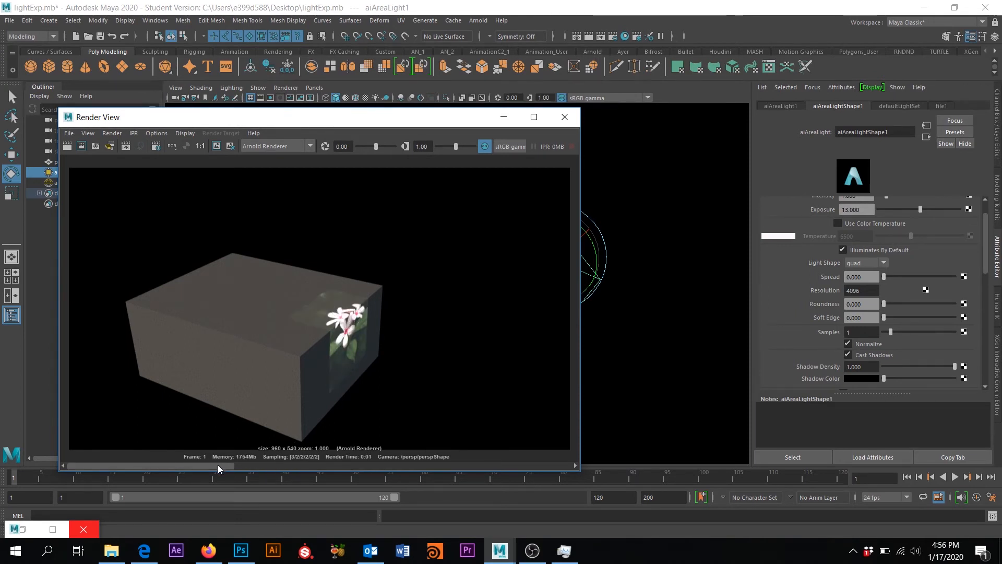
drag(221, 464, 310, 466)
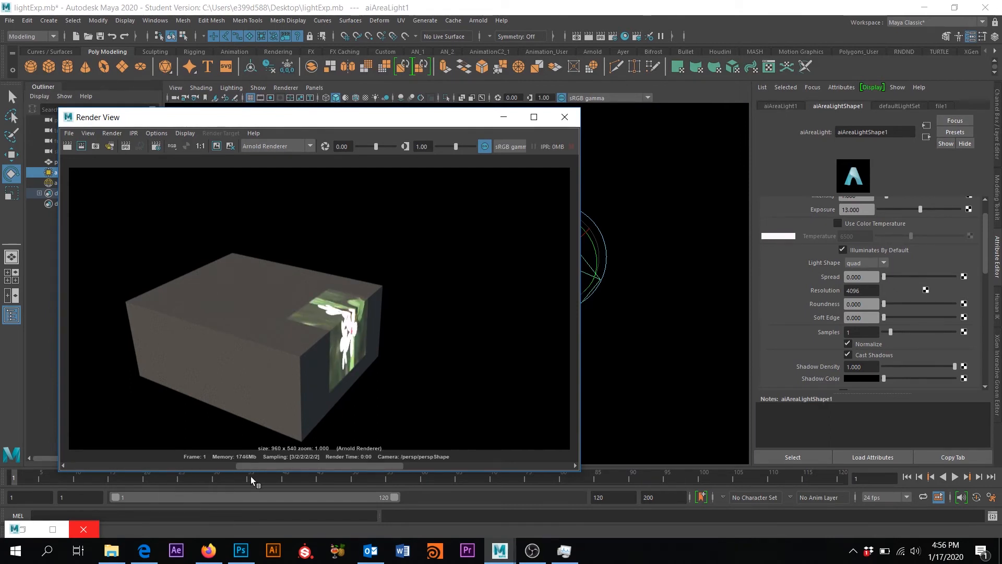
click(504, 116)
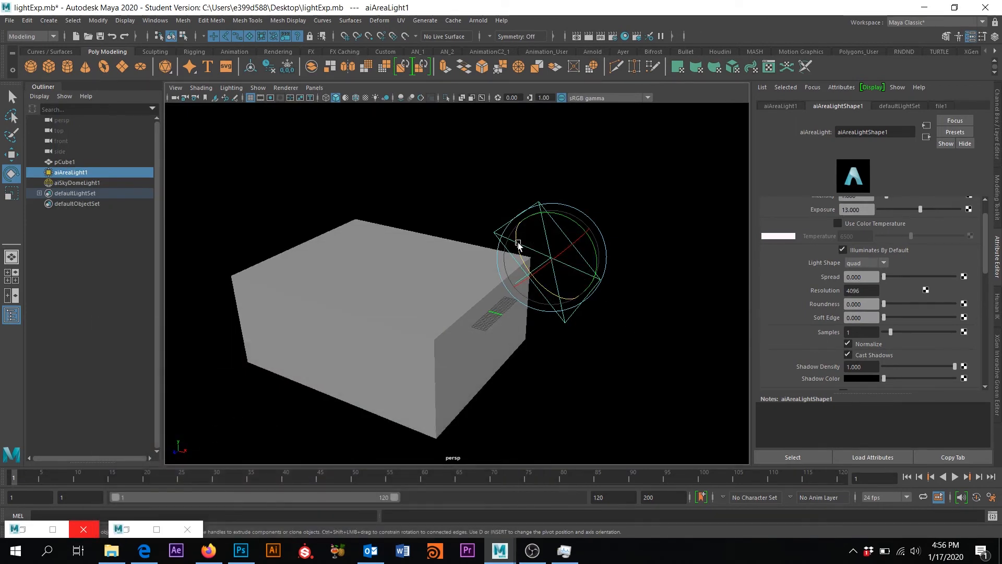
drag(519, 246, 593, 307)
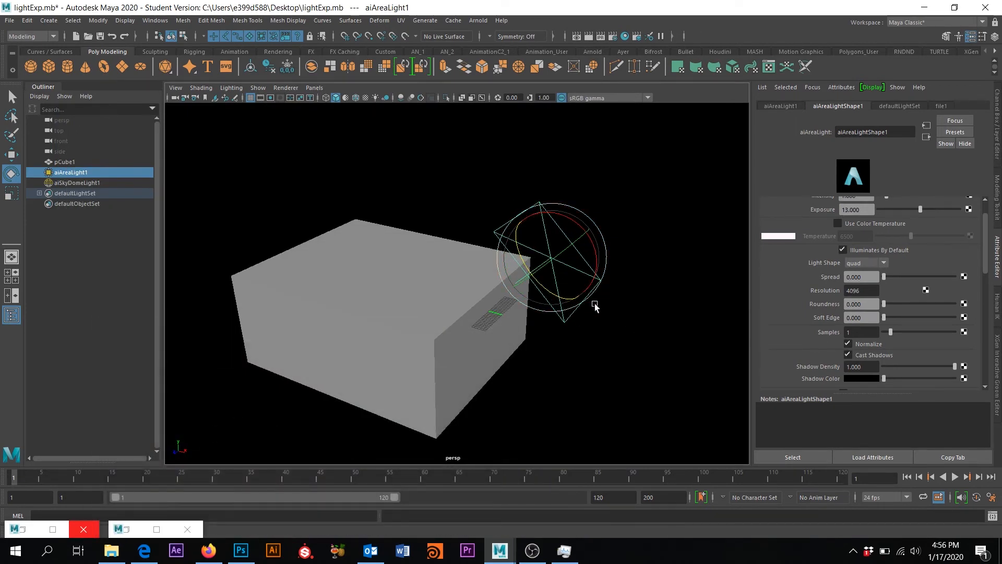
Open the Hypershade, graph the area light's input and output connections, and spread out its placement, Flower_Test.jpg and light nodes
click(625, 37)
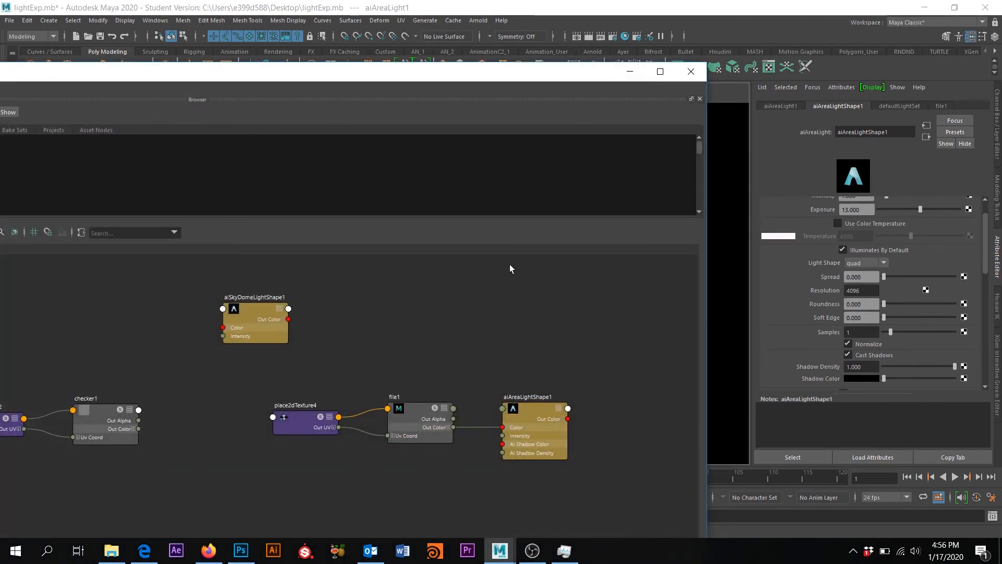
drag(525, 77, 255, 79)
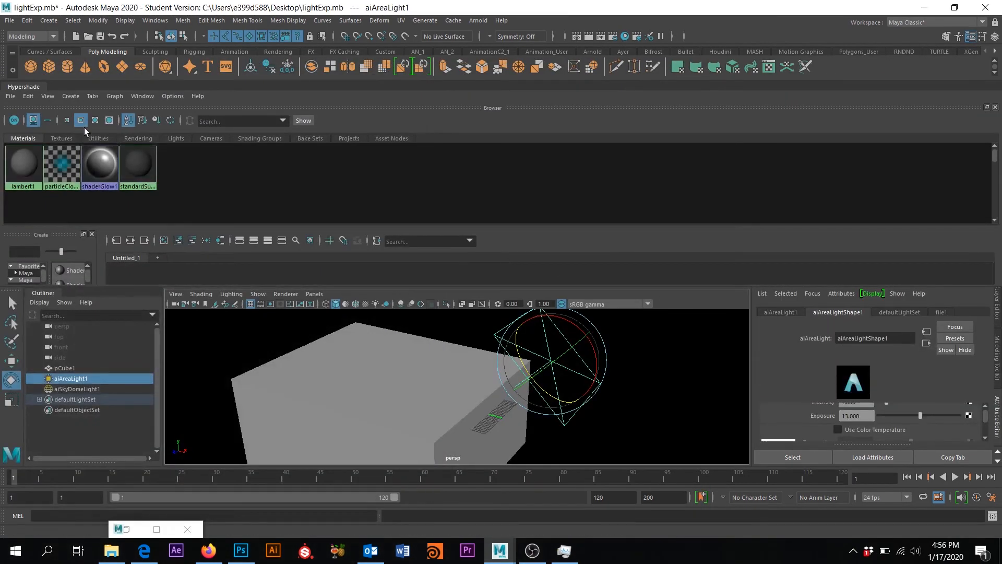
drag(11, 90, 26, 178)
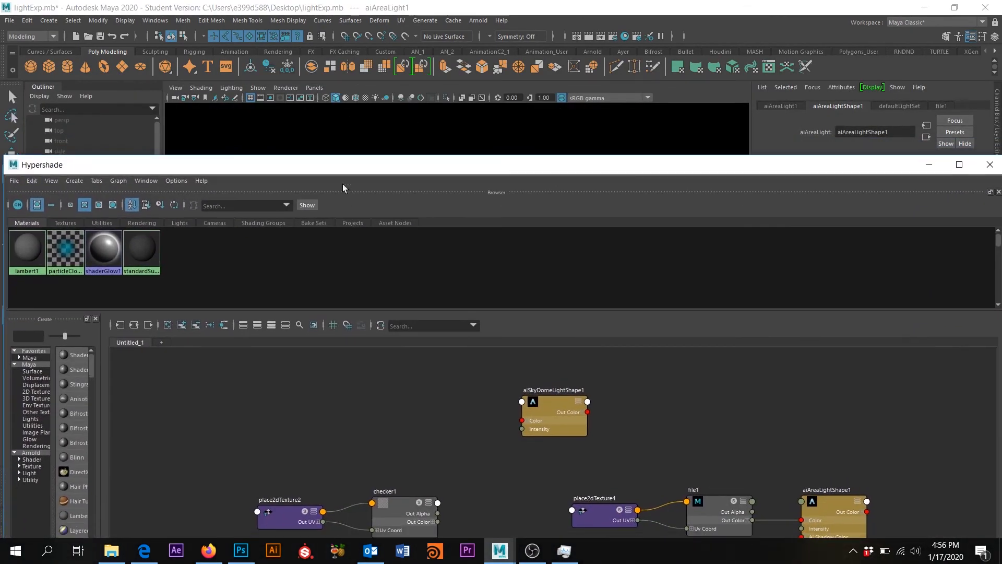
drag(377, 165, 384, 305)
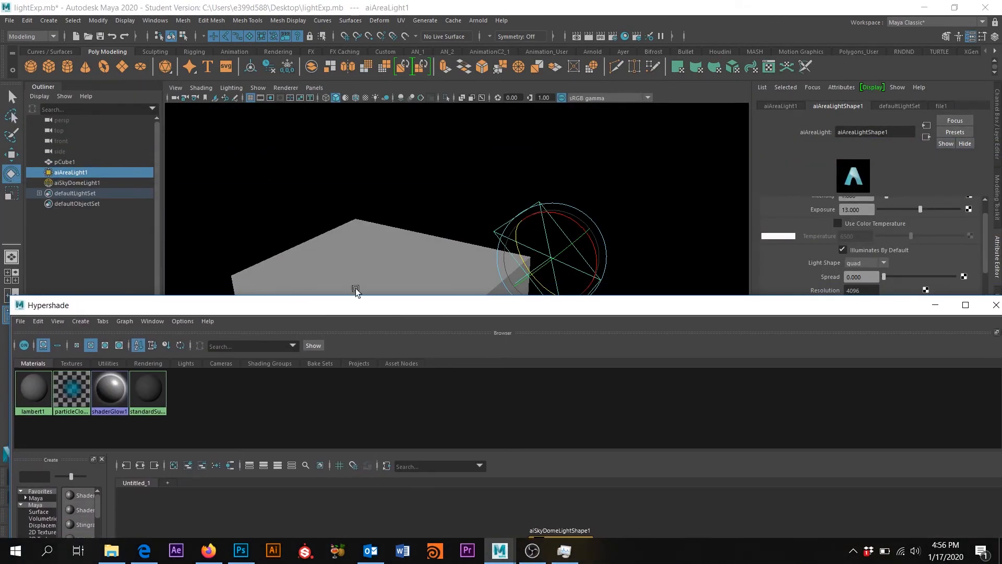
drag(477, 306, 476, 111)
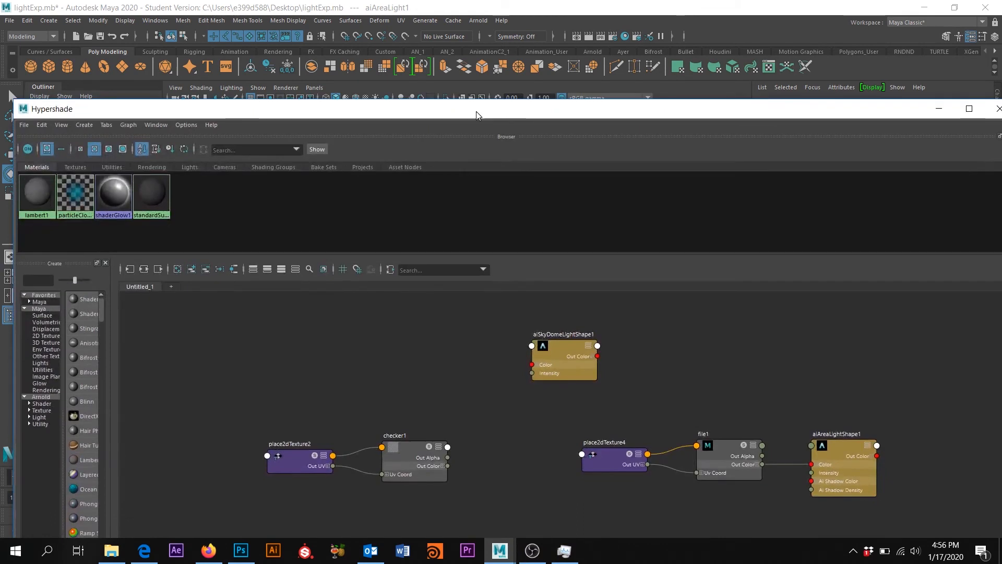
click(144, 269)
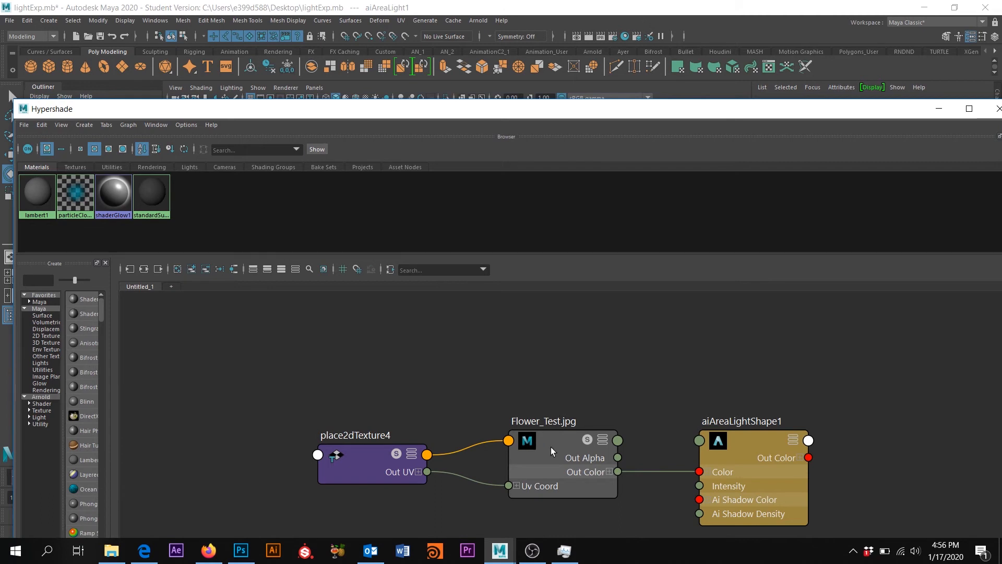
drag(759, 446, 778, 418)
drag(554, 444, 555, 420)
drag(364, 448, 341, 418)
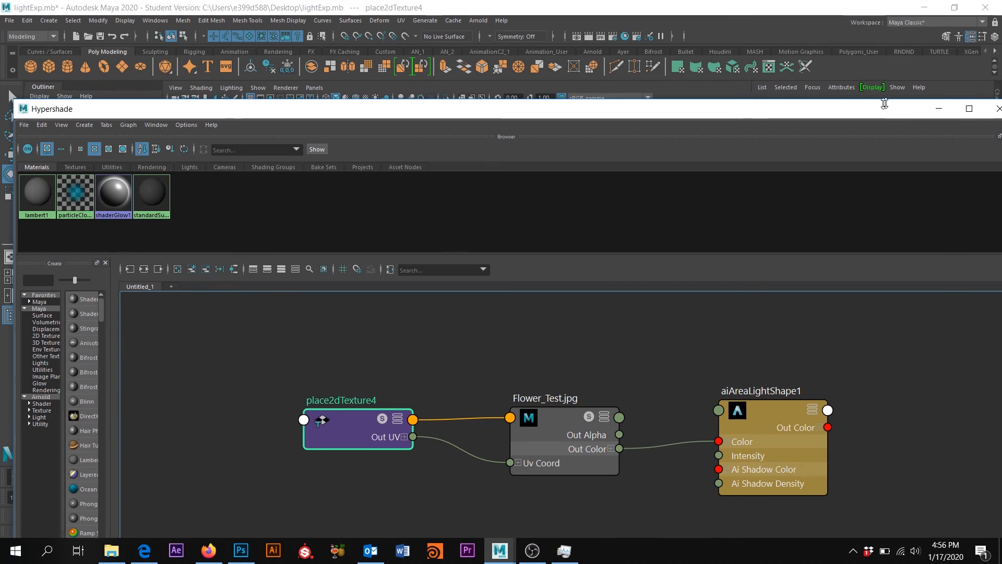
Set Rotate Frame to 90 on the flower texture's place2dTexture4 node
drag(733, 109, 734, 107)
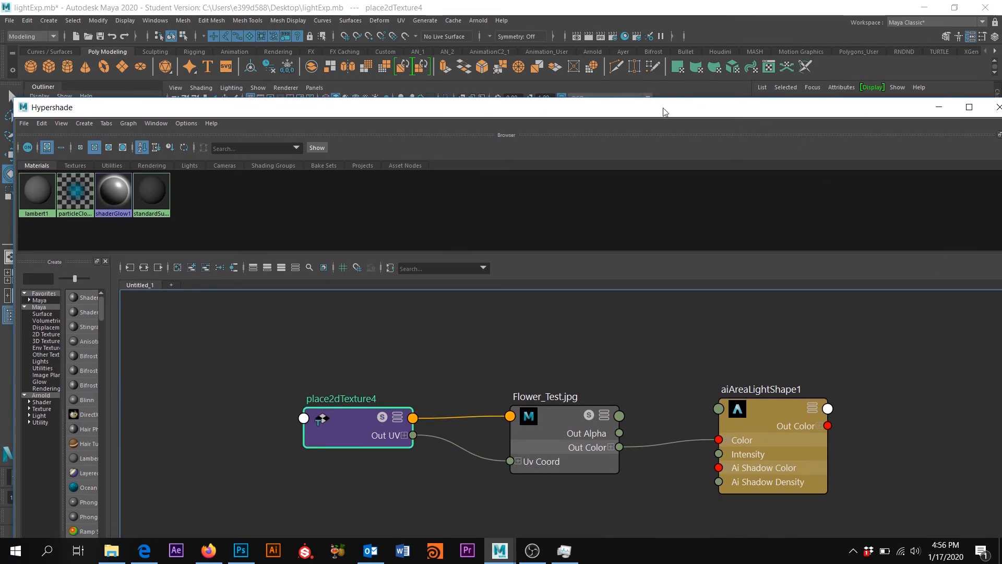
drag(664, 112, 410, 108)
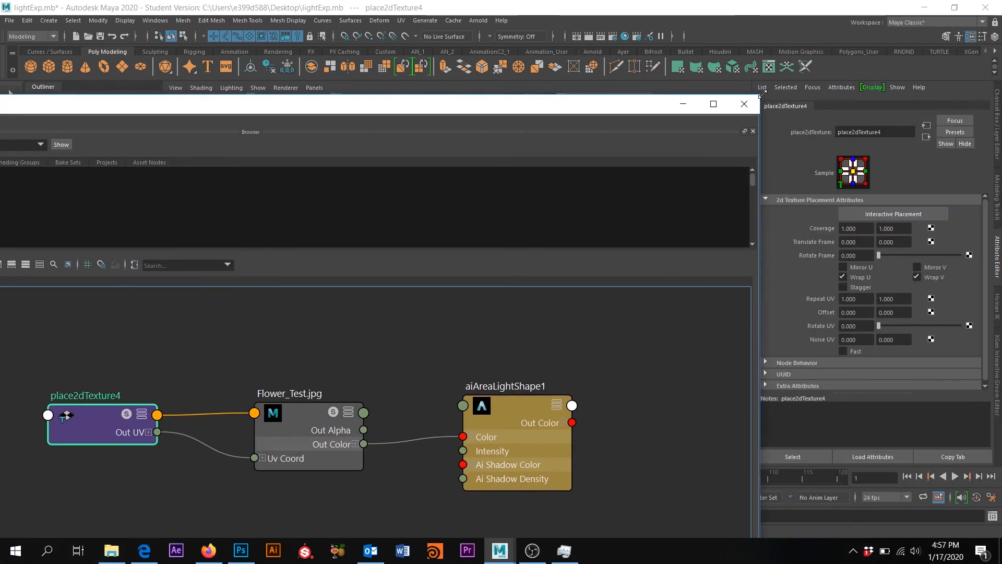
drag(762, 94, 593, 135)
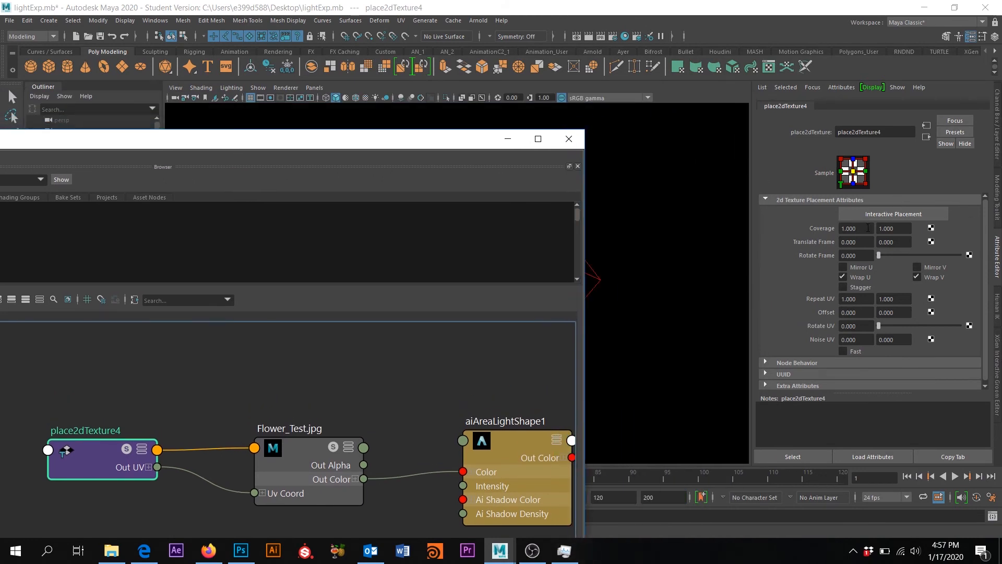
drag(868, 228, 841, 230)
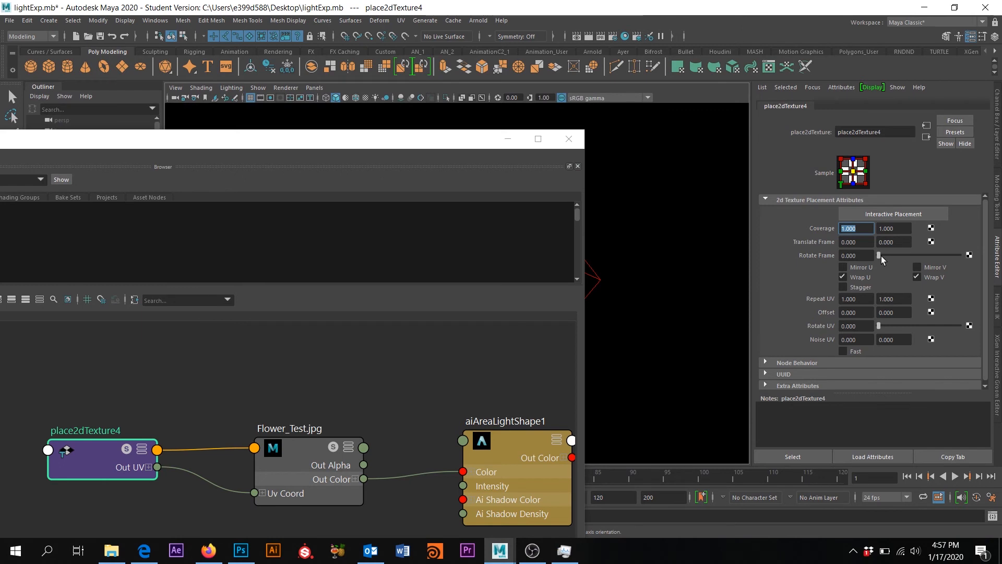
drag(867, 300, 840, 299)
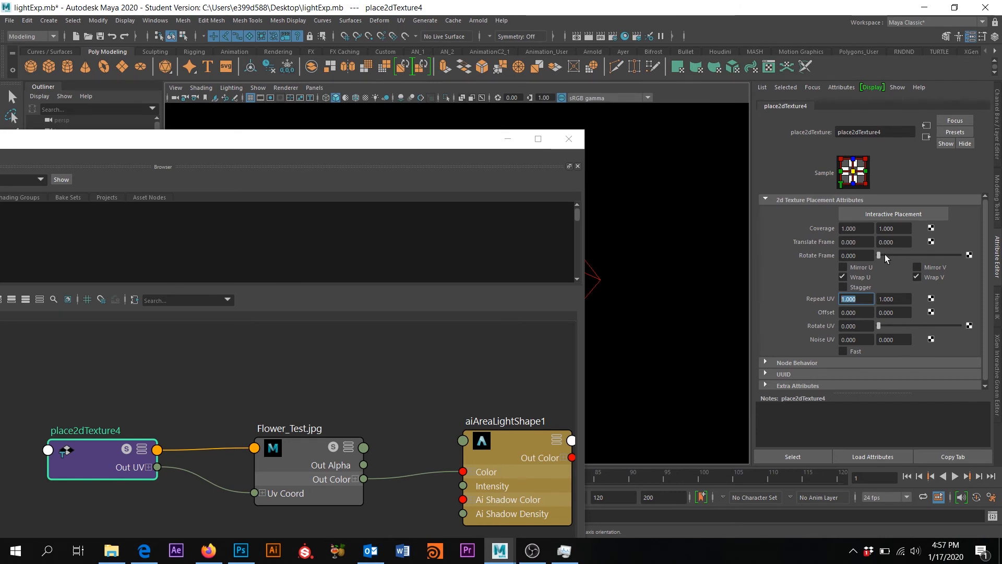
click(865, 255)
text(90)
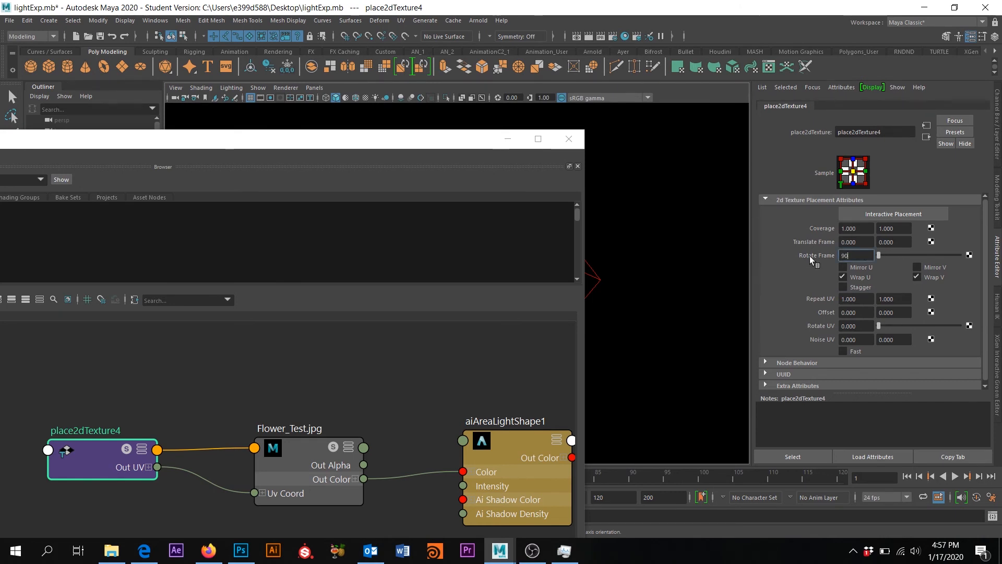
key(Return)
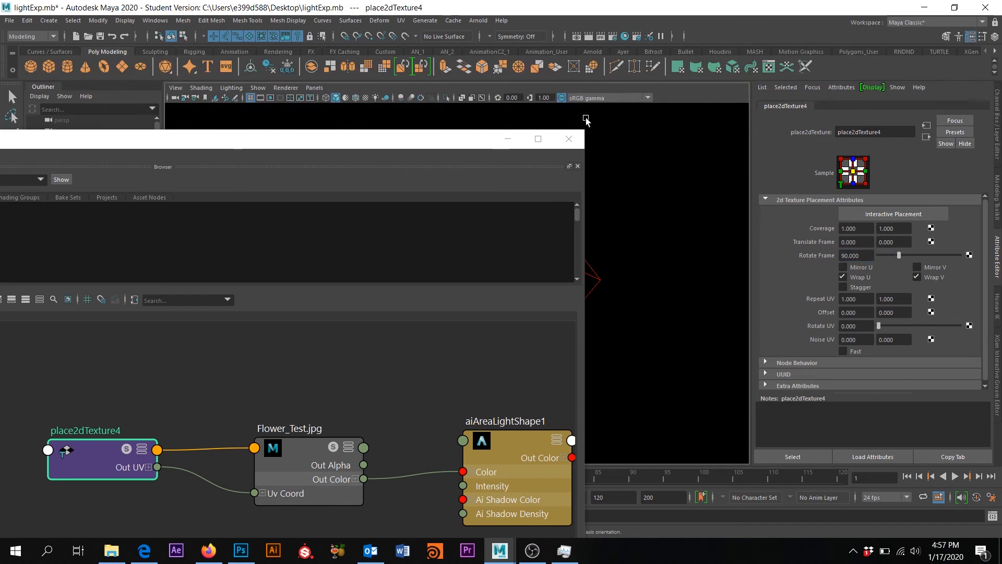
Keep the current image in the Render View and render the frame again with the rotated texture
click(508, 138)
click(588, 37)
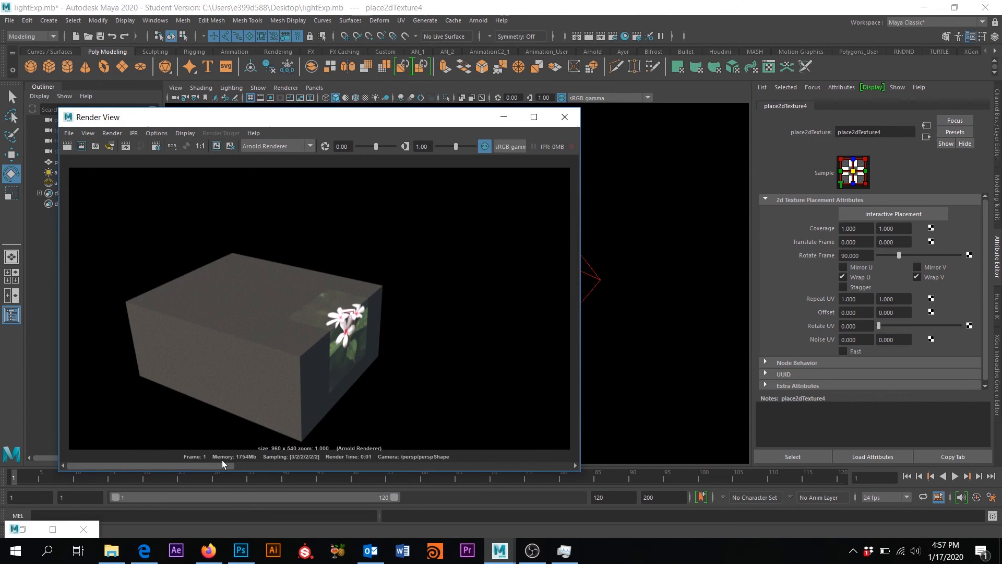
click(216, 147)
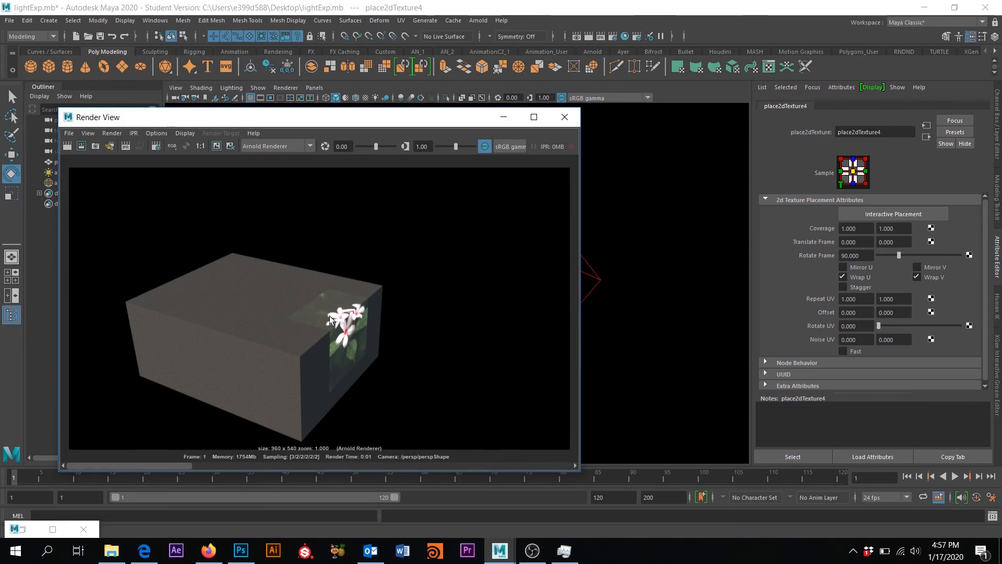
mouse_move(155, 466)
mouse_down()
mouse_move(359, 466)
mouse_move(156, 464)
mouse_up()
click(67, 146)
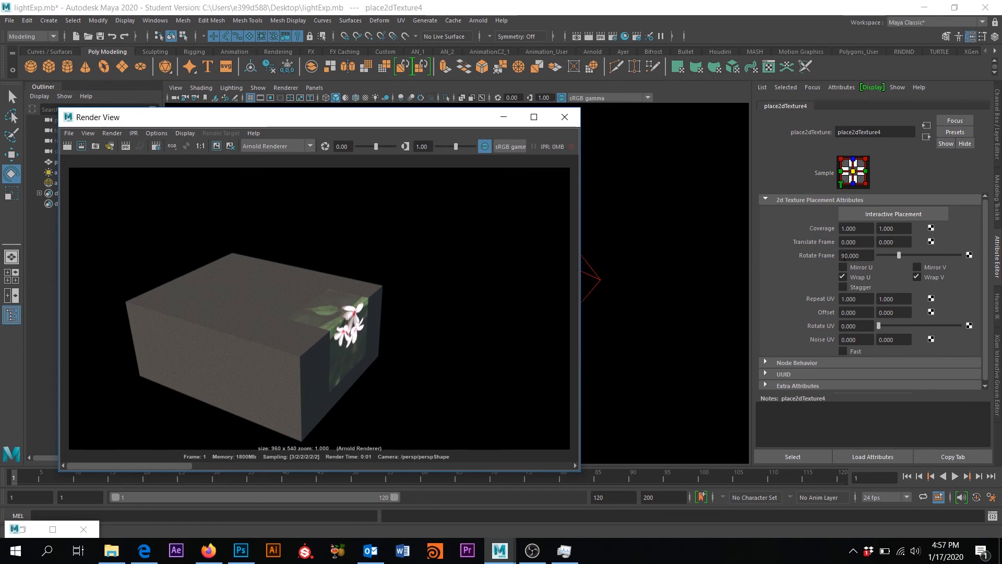
Set the flower texture's Rotate Frame to -90 and re-render, keeping the previous image for comparison
click(843, 255)
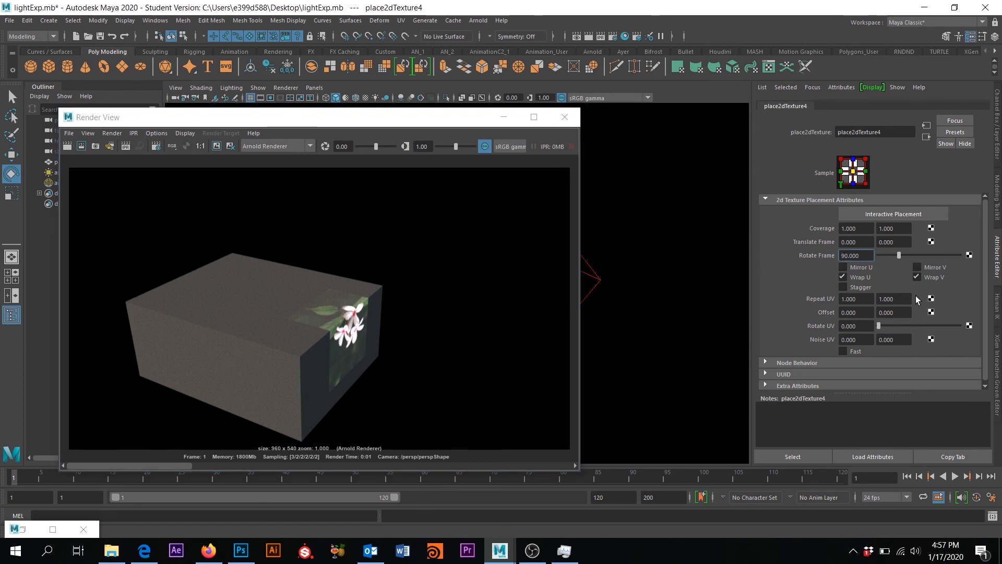
text(-)
key(Return)
click(217, 148)
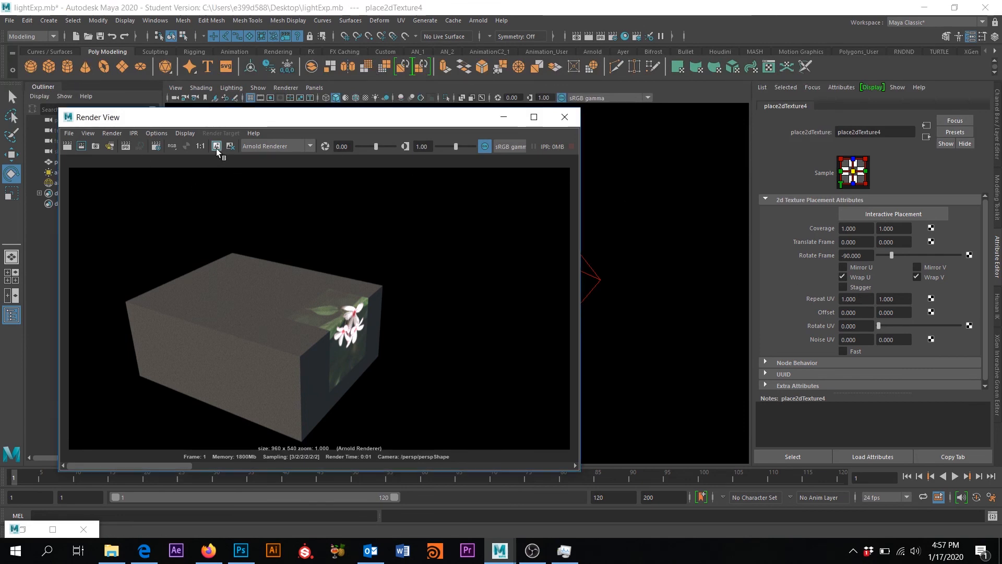
click(67, 147)
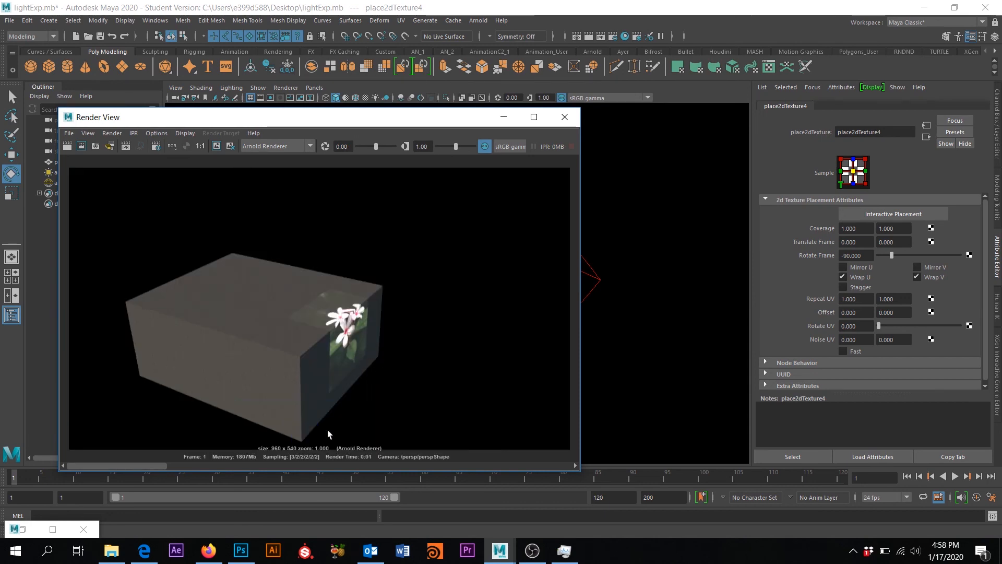
drag(163, 463, 102, 453)
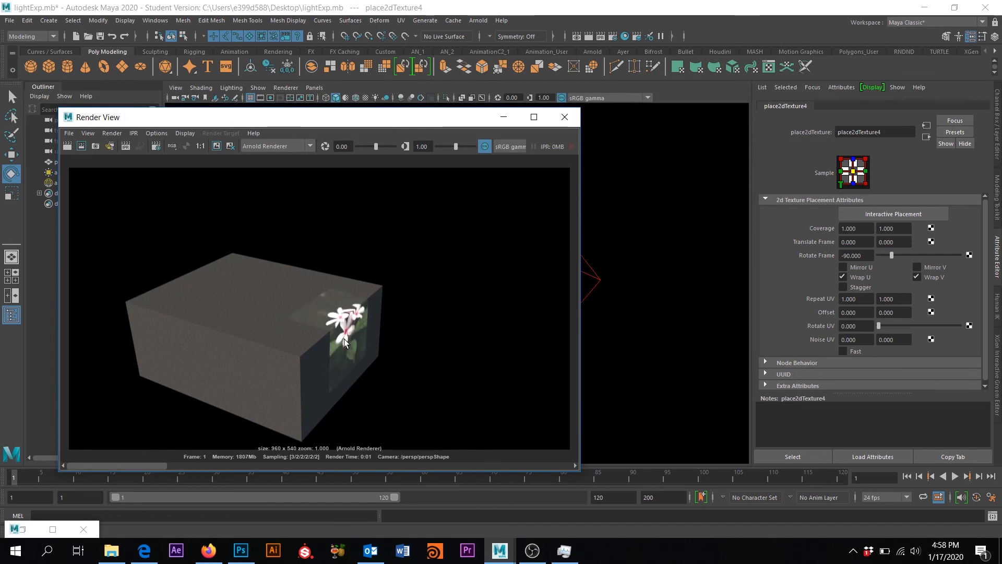